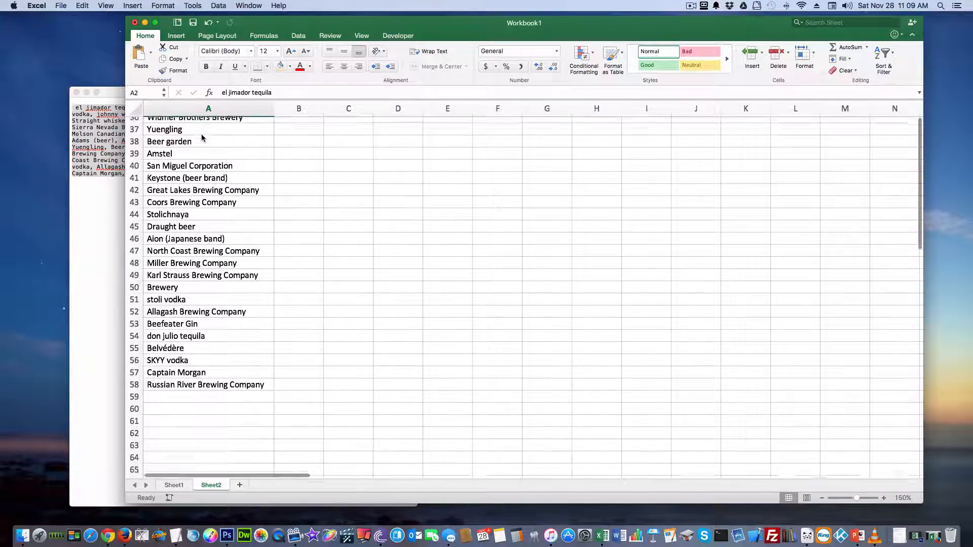
Review the brand entries in column A of Sheet2, inspecting the cells one by one from A3 down to A13
{"action": "scroll", "coordinate": [202, 138], "scroll_direction": "up", "scroll_amount": 7}
{"action": "scroll", "coordinate": [202, 138], "scroll_direction": "up", "scroll_amount": 6}
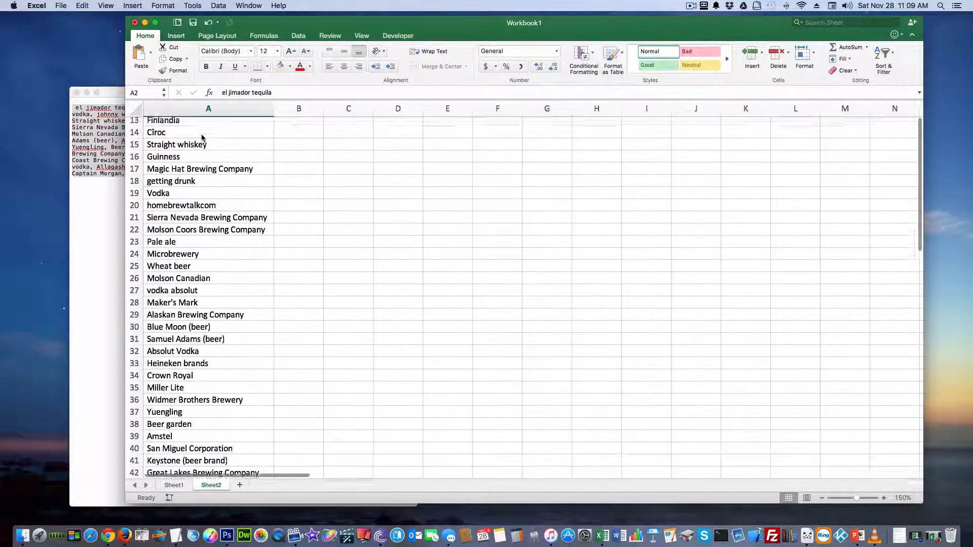
{"action": "scroll", "coordinate": [201, 138], "scroll_direction": "up", "scroll_amount": 3}
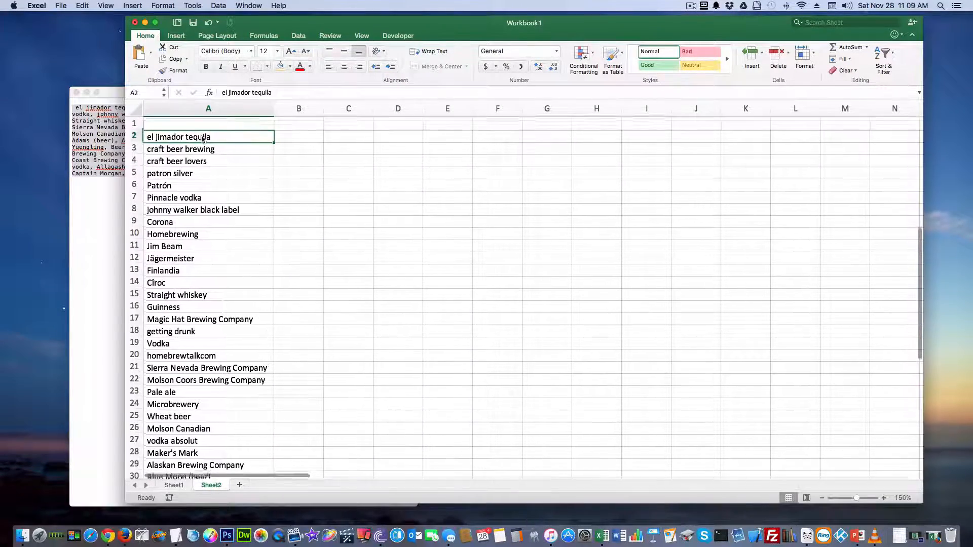
{"action": "left_click", "coordinate": [150, 148]}
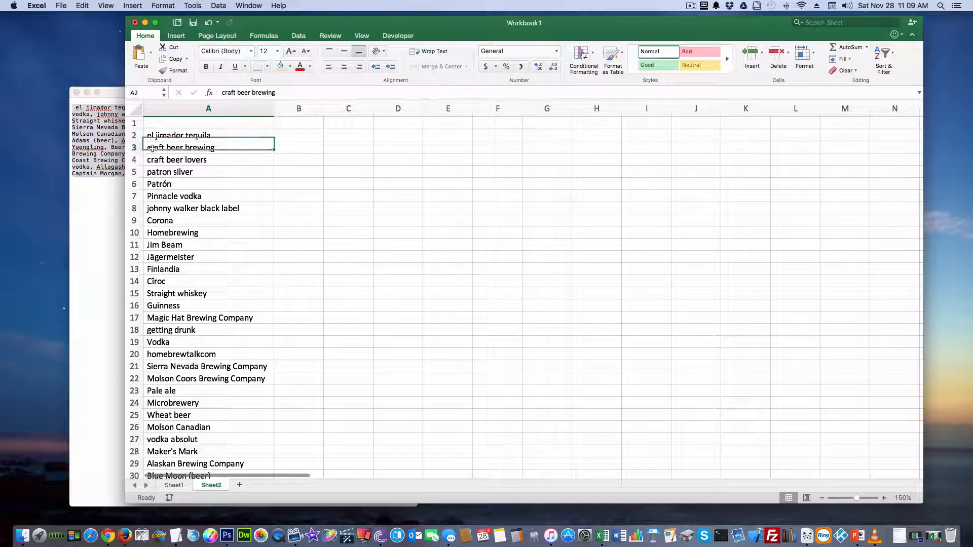
{"action": "left_click", "coordinate": [150, 161]}
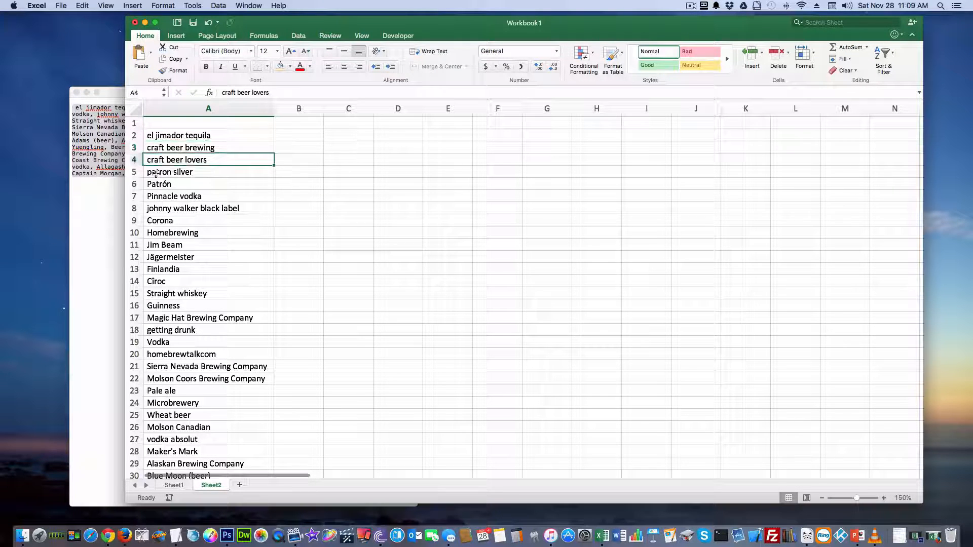
{"action": "left_click", "coordinate": [154, 174]}
{"action": "left_click", "coordinate": [157, 185]}
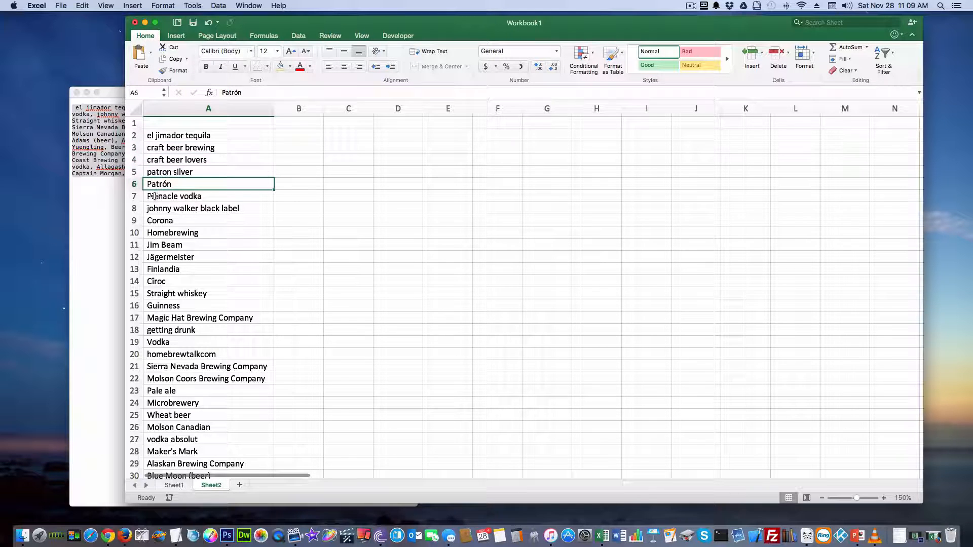
{"action": "left_click", "coordinate": [154, 196]}
{"action": "left_click", "coordinate": [152, 210]}
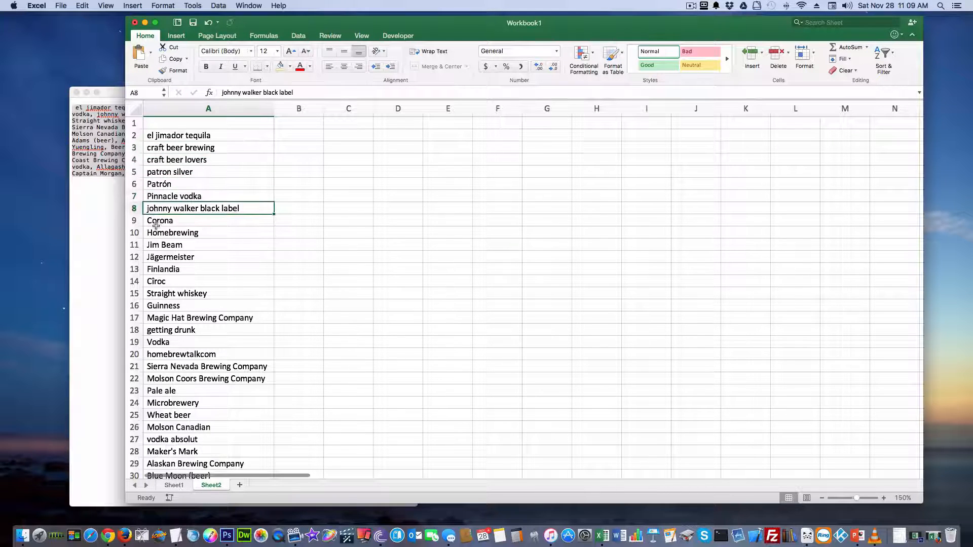
{"action": "left_click", "coordinate": [156, 224]}
{"action": "left_click", "coordinate": [156, 234]}
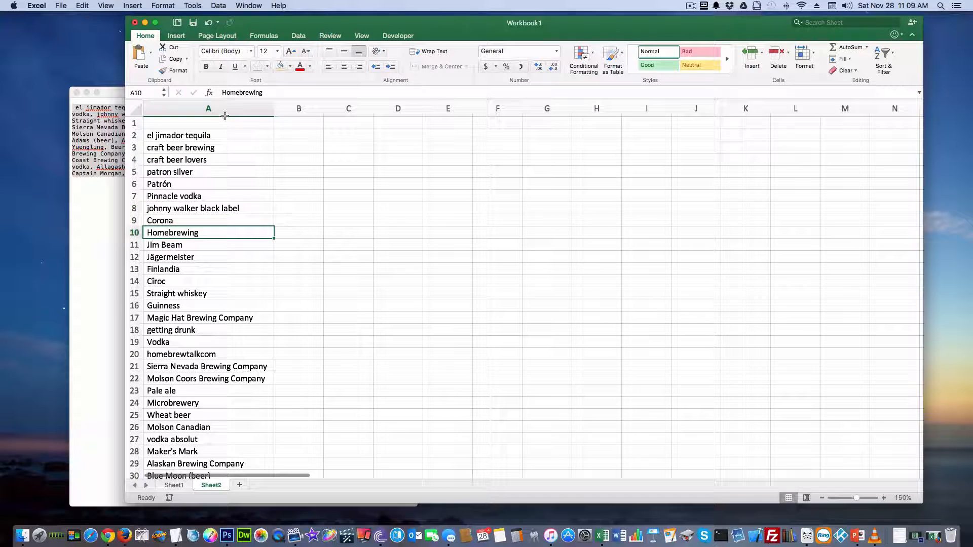
{"action": "left_click", "coordinate": [164, 246]}
{"action": "left_click", "coordinate": [163, 259]}
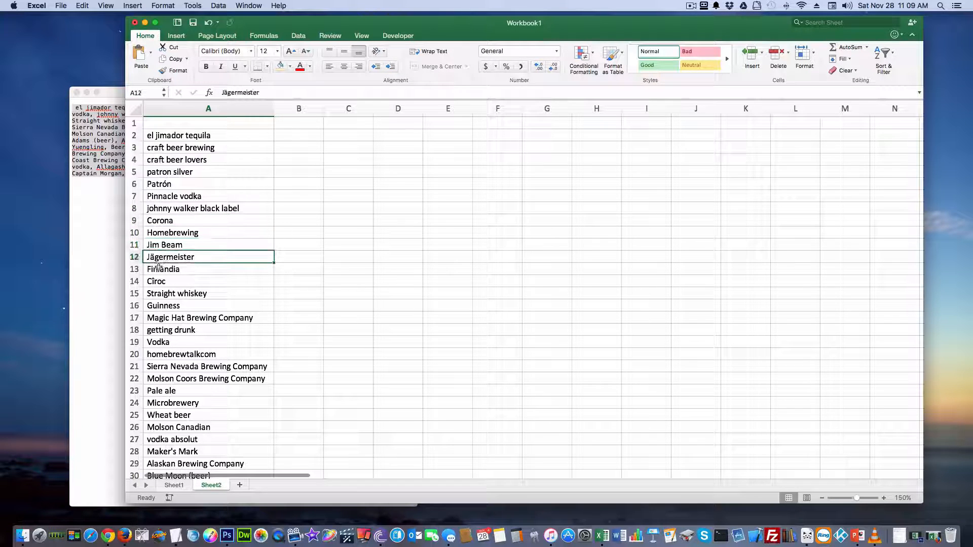
{"action": "left_click", "coordinate": [157, 270]}
Switch to TextEdit to examine the comma-separated source list, and return to Excel to compare it with the entries in column A
{"action": "left_click", "coordinate": [108, 246]}
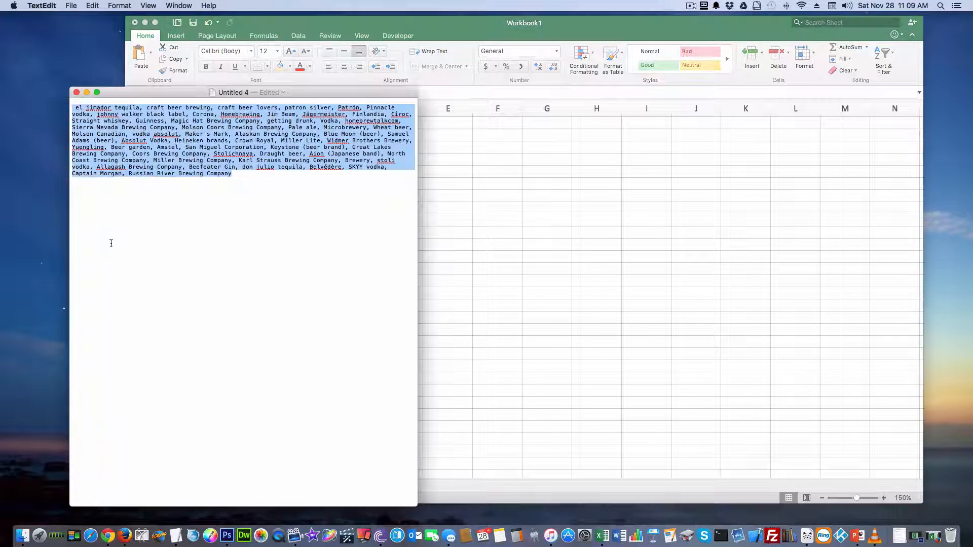
{"action": "left_click", "coordinate": [129, 229]}
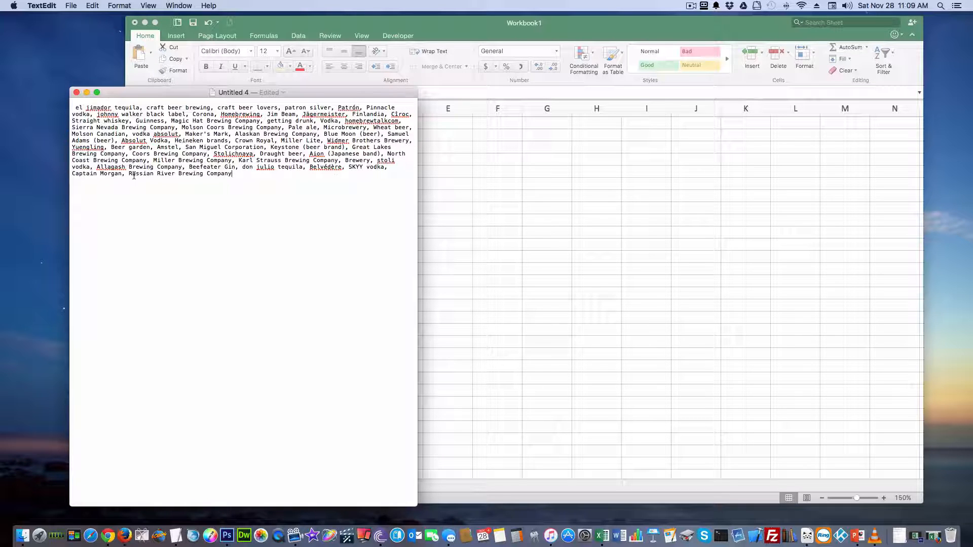
{"action": "left_click", "coordinate": [431, 205]}
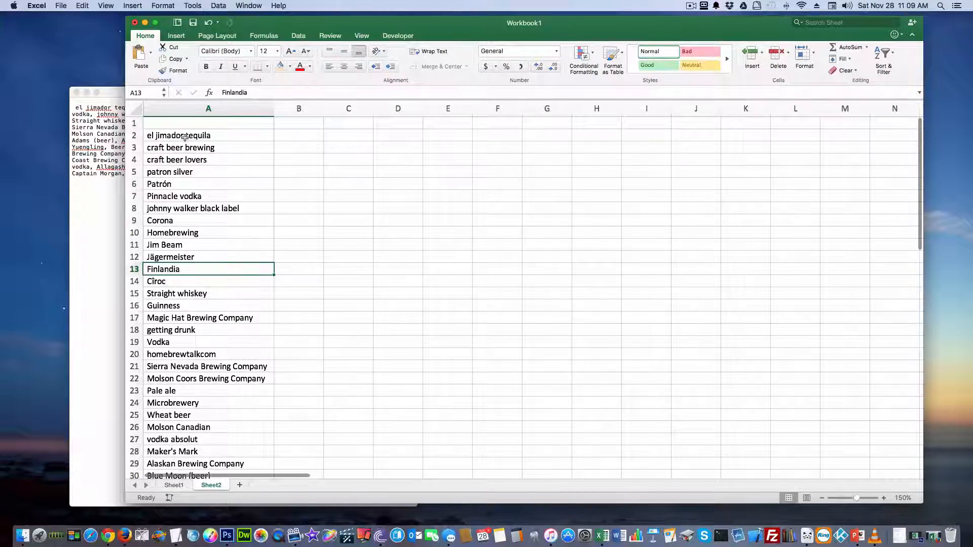
{"action": "scroll", "coordinate": [186, 140], "scroll_direction": "down", "scroll_amount": 2}
{"action": "scroll", "coordinate": [186, 140], "scroll_direction": "down", "scroll_amount": 12}
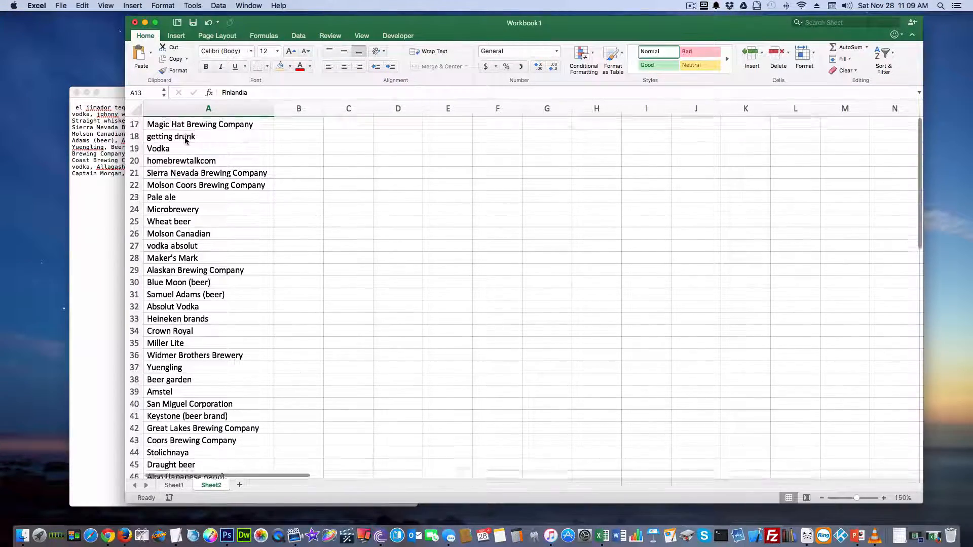
{"action": "scroll", "coordinate": [185, 141], "scroll_direction": "down", "scroll_amount": 5}
{"action": "scroll", "coordinate": [186, 141], "scroll_direction": "up", "scroll_amount": 12}
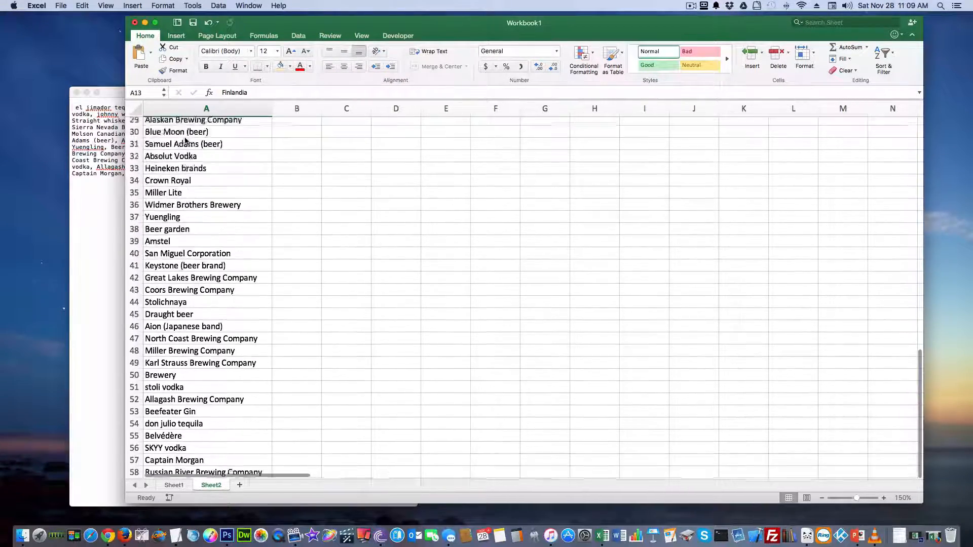
{"action": "scroll", "coordinate": [186, 141], "scroll_direction": "up", "scroll_amount": 6}
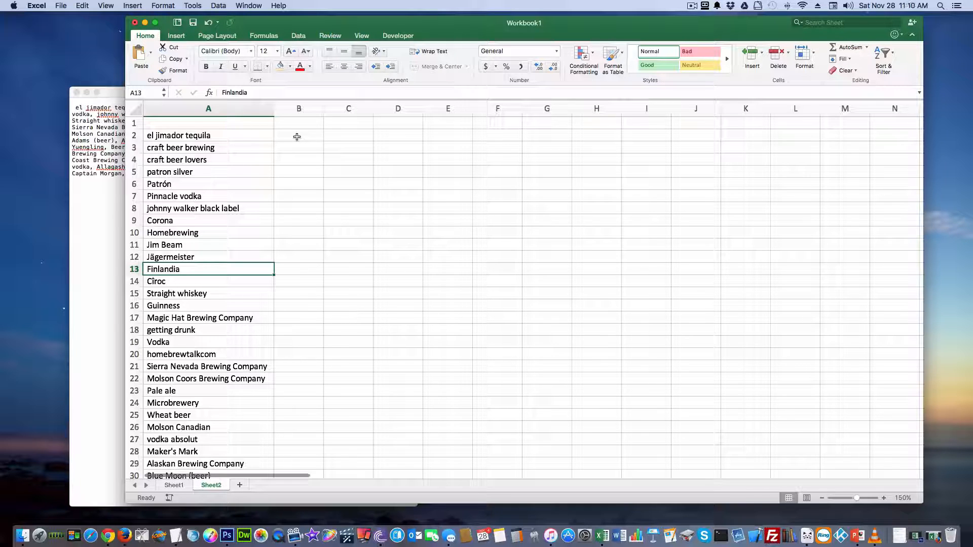
Enter the formula =TRIM(A2) in cell B2 and widen column B to fit the trimmed text
{"action": "left_click", "coordinate": [297, 136]}
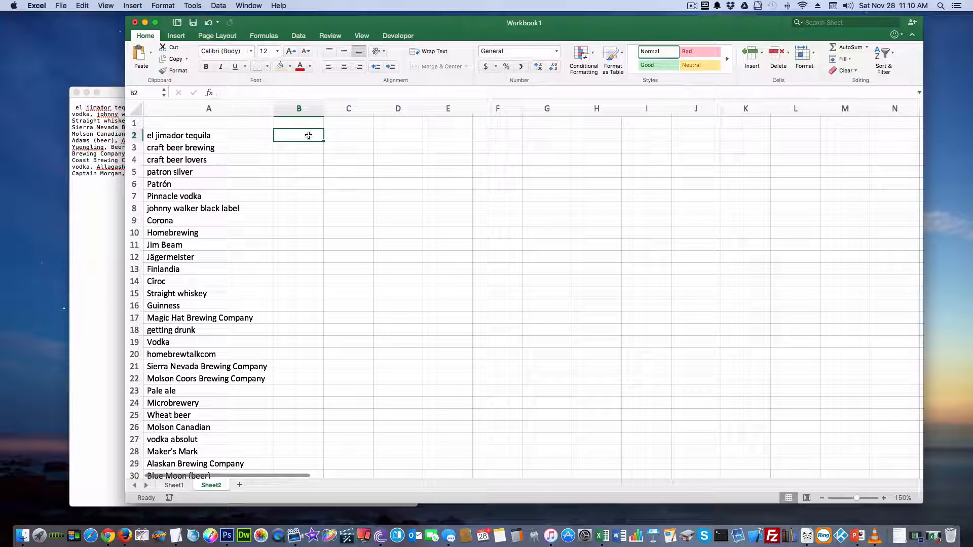
{"action": "type", "text": "="}
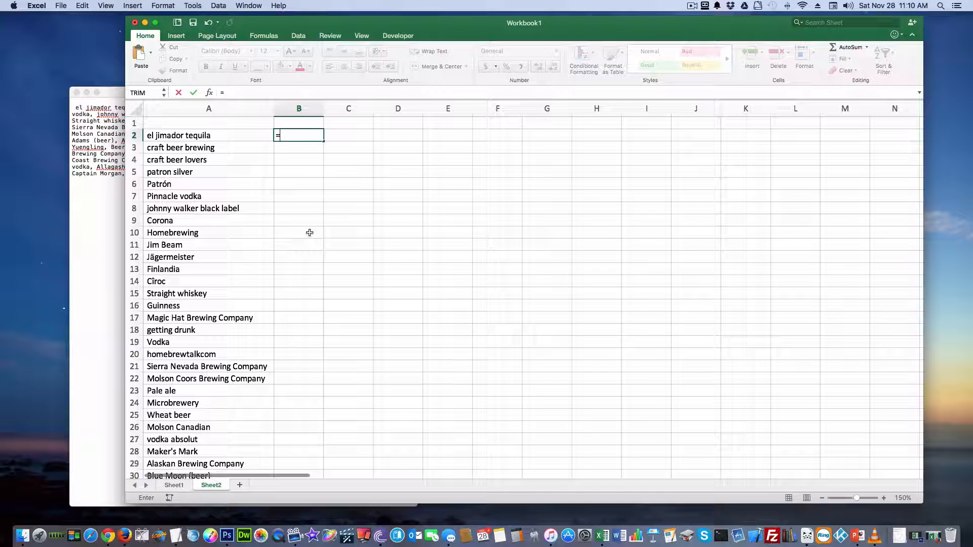
{"action": "type", "text": "T"}
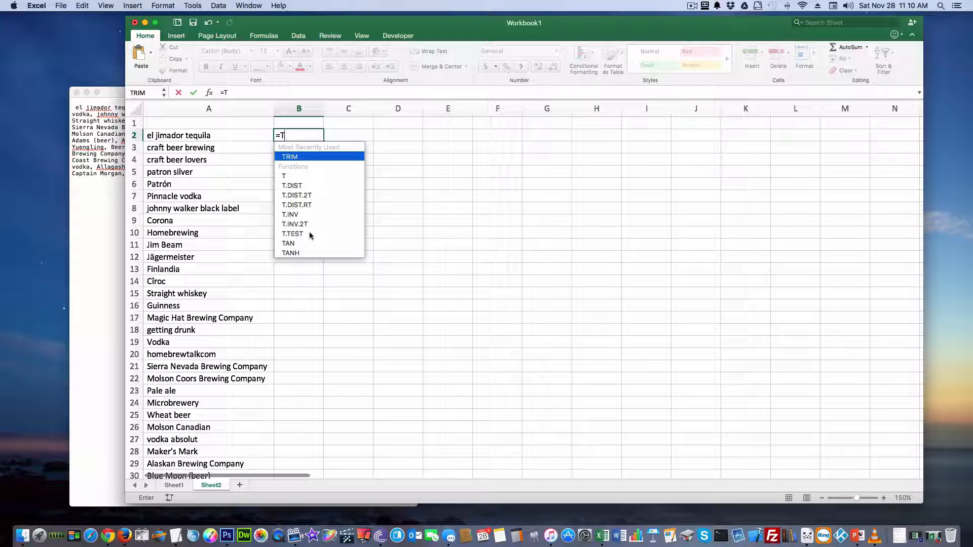
{"action": "key", "text": "Tab"}
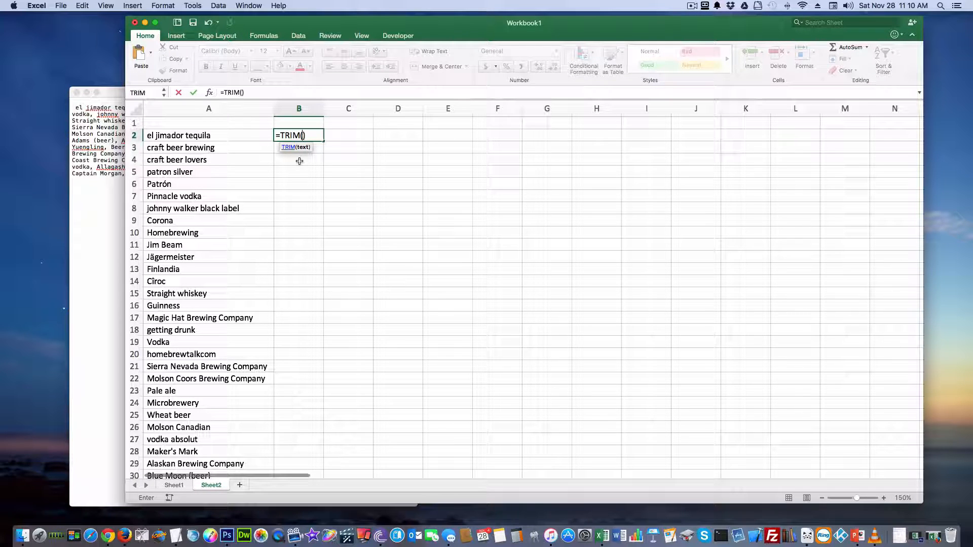
{"action": "left_click", "coordinate": [224, 136]}
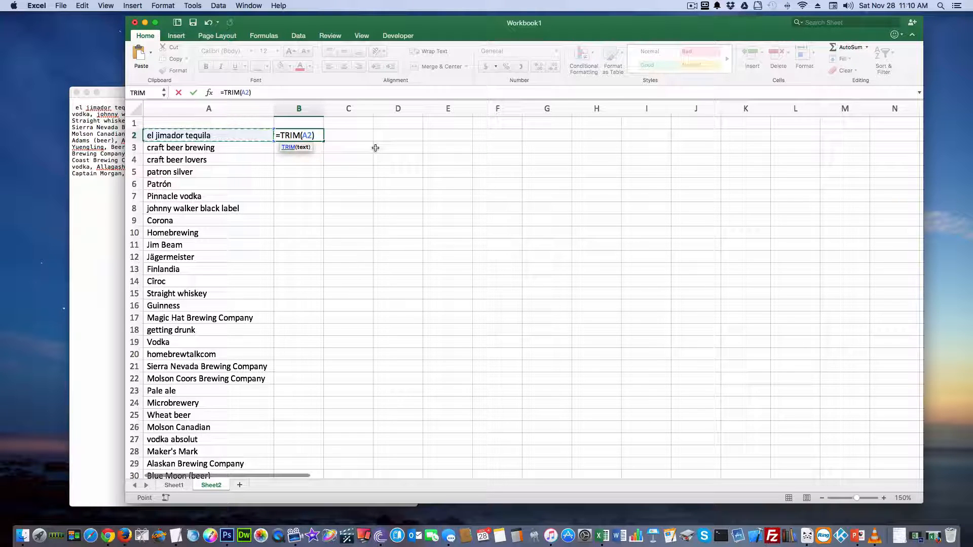
{"action": "key", "text": "Return"}
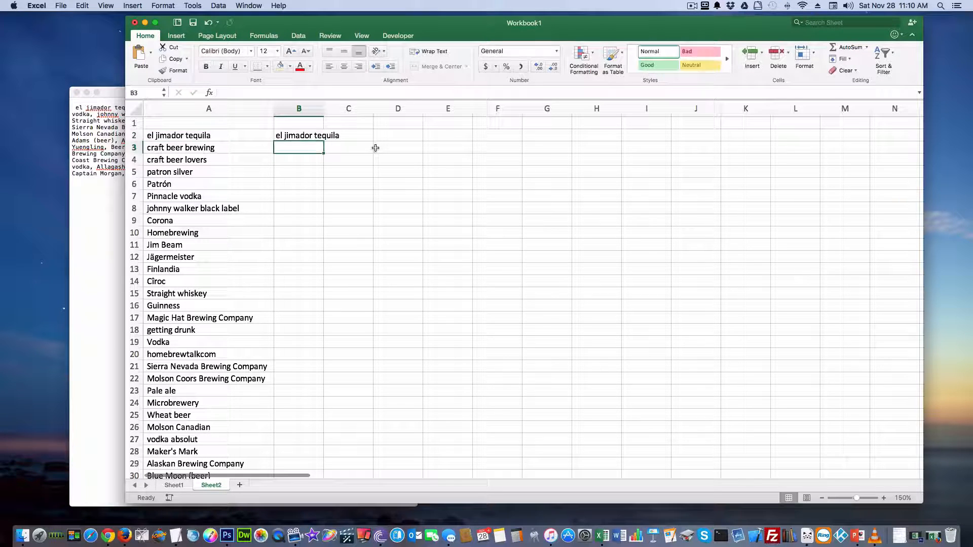
{"action": "double_click", "coordinate": [321, 110]}
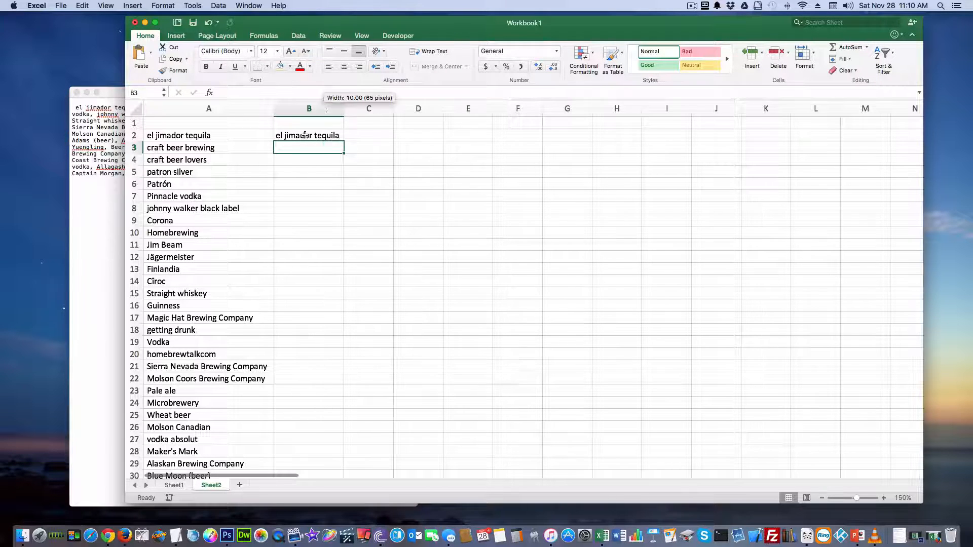
{"action": "left_click", "coordinate": [277, 137]}
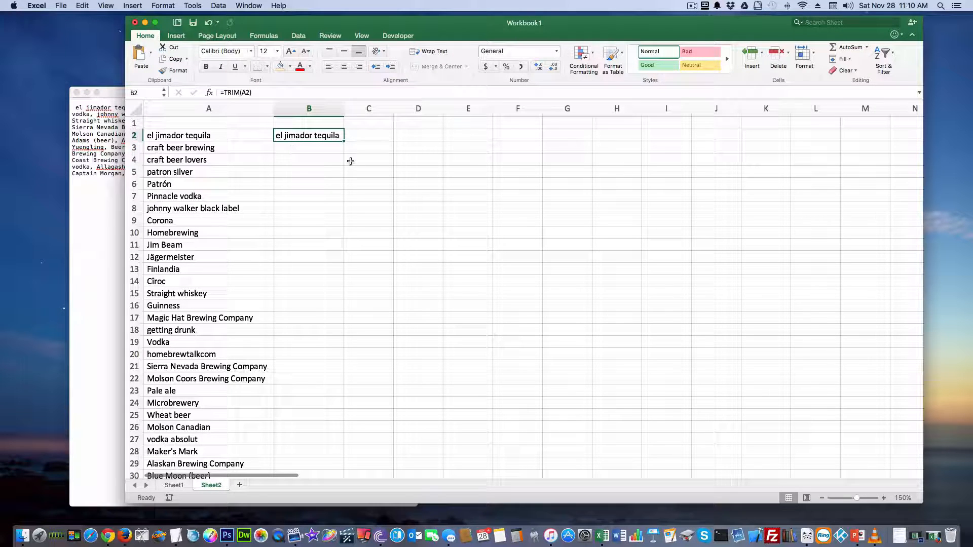
Examine how far the list in column A extends, from row 2 down to its last entry
{"action": "scroll", "coordinate": [244, 174], "scroll_direction": "down", "scroll_amount": 10}
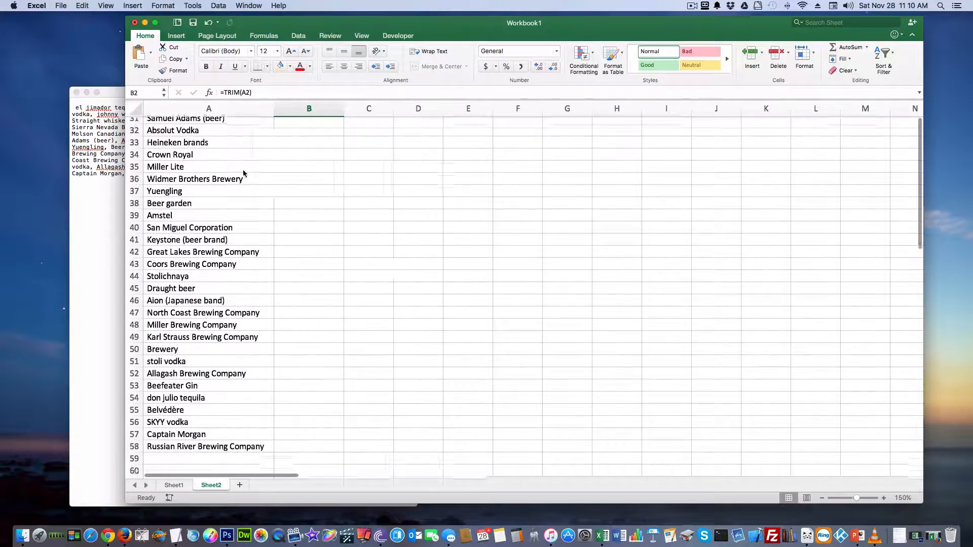
{"action": "scroll", "coordinate": [243, 174], "scroll_direction": "up", "scroll_amount": 4}
{"action": "scroll", "coordinate": [243, 174], "scroll_direction": "down", "scroll_amount": 8}
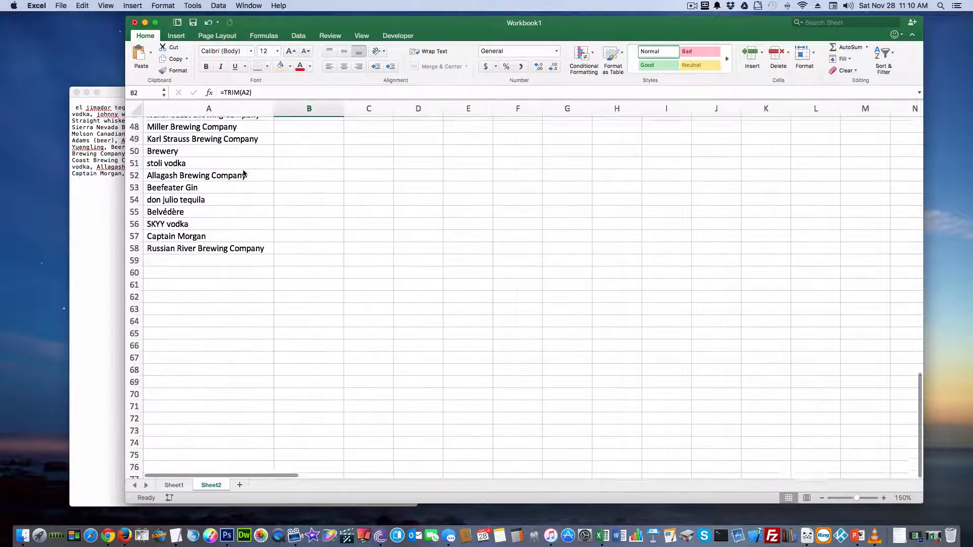
{"action": "scroll", "coordinate": [243, 174], "scroll_direction": "up", "scroll_amount": 4}
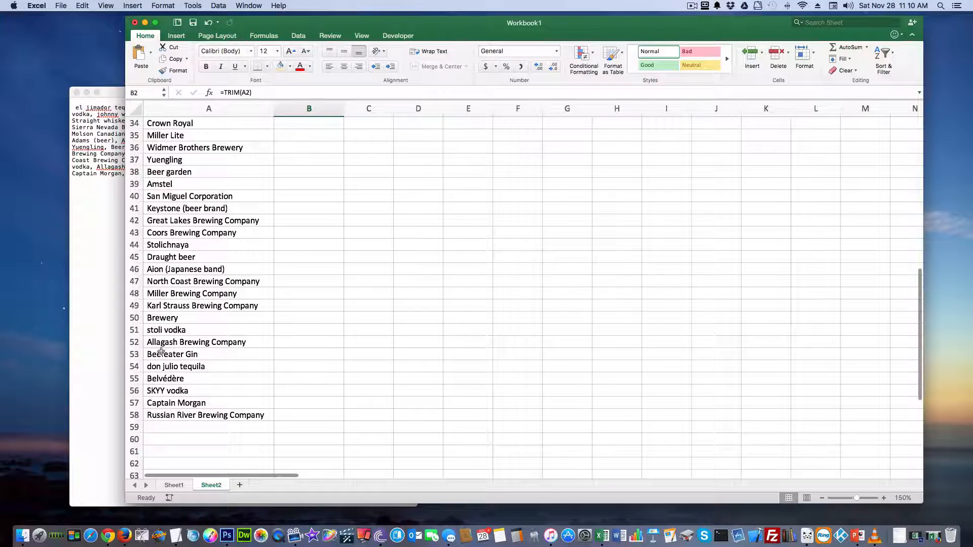
{"action": "scroll", "coordinate": [189, 382], "scroll_direction": "up", "scroll_amount": 8}
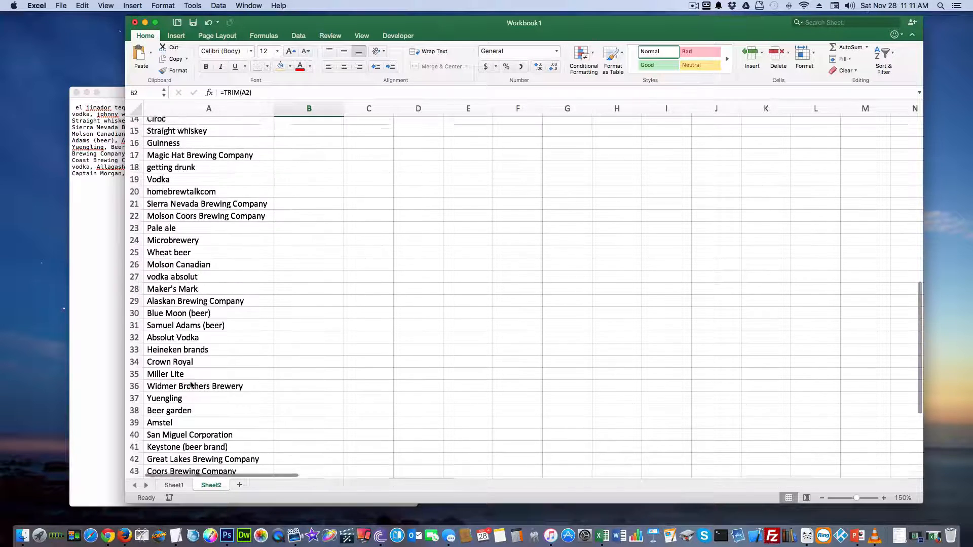
{"action": "scroll", "coordinate": [191, 385], "scroll_direction": "up", "scroll_amount": 3}
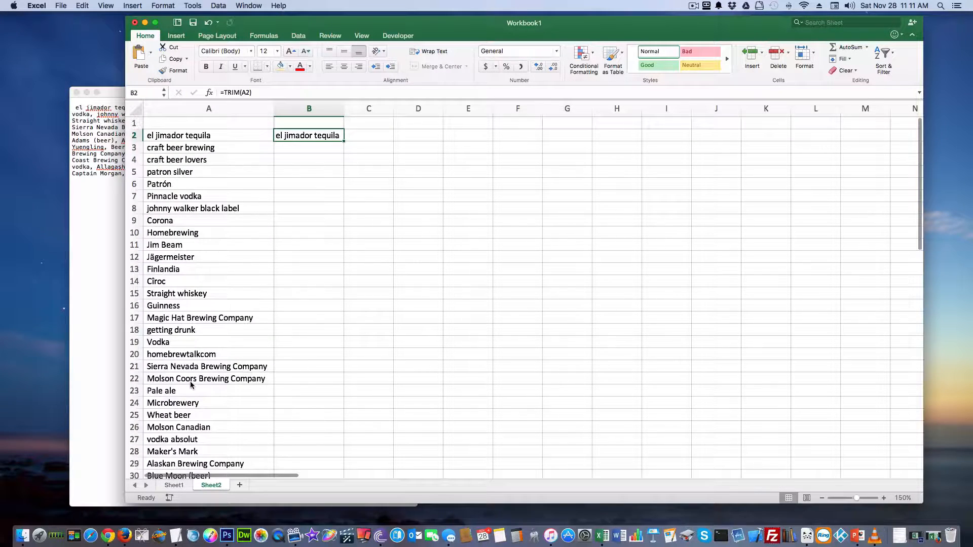
{"action": "scroll", "coordinate": [195, 182], "scroll_direction": "down", "scroll_amount": 5}
{"action": "scroll", "coordinate": [196, 178], "scroll_direction": "up", "scroll_amount": 5}
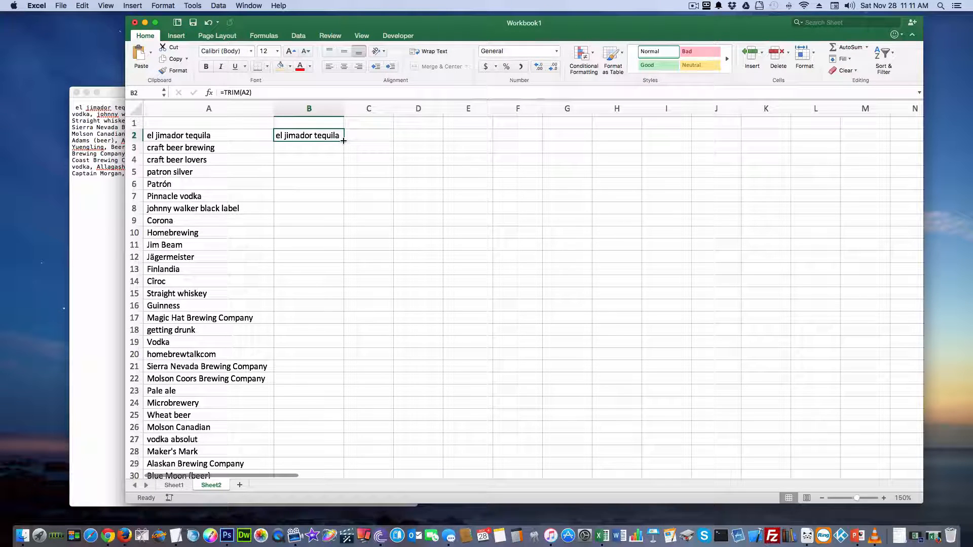
Fill the TRIM formula from B2 down to row 58 and widen column B to fit the longest entries
{"action": "double_click", "coordinate": [344, 141]}
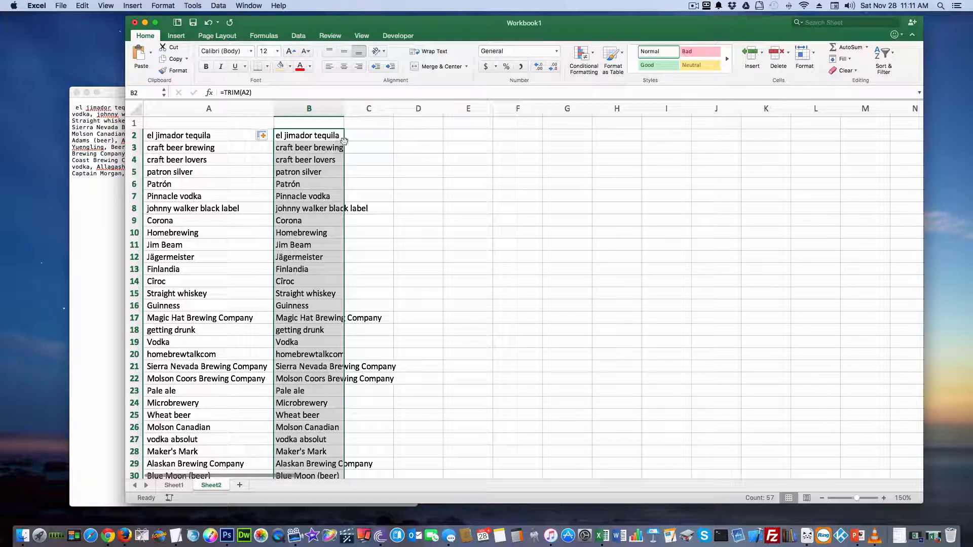
{"action": "left_click", "coordinate": [348, 145]}
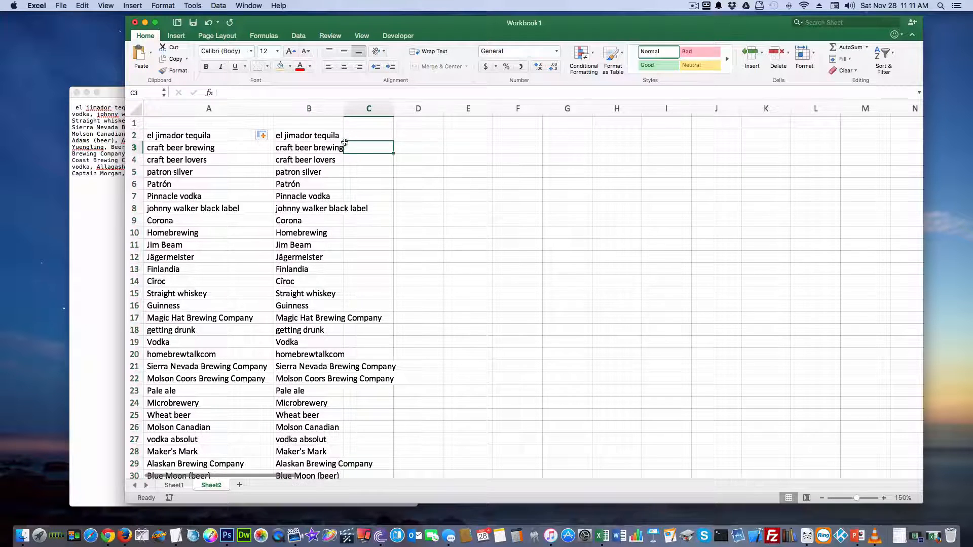
{"action": "left_click", "coordinate": [340, 140]}
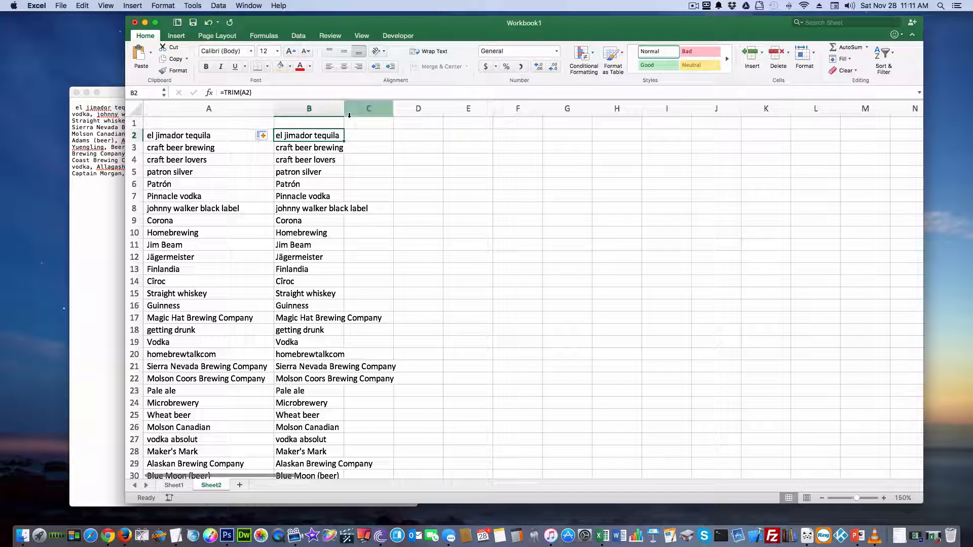
{"action": "left_click_drag", "start_coordinate": [344, 113], "coordinate": [400, 114]}
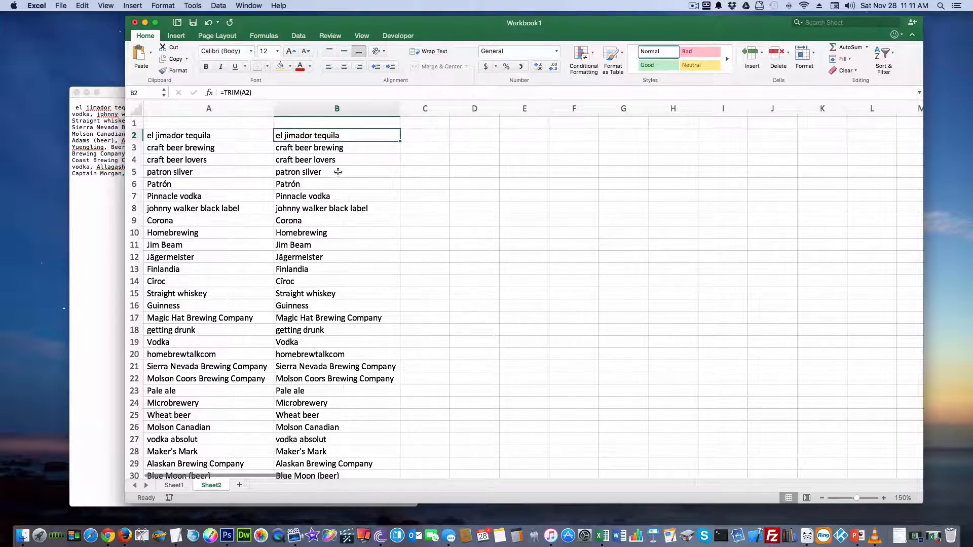
Check the trimmed entries throughout column B and inspect the copied formulas in B3 and B4
{"action": "scroll", "coordinate": [337, 175], "scroll_direction": "down", "scroll_amount": 8}
{"action": "scroll", "coordinate": [338, 175], "scroll_direction": "down", "scroll_amount": 12}
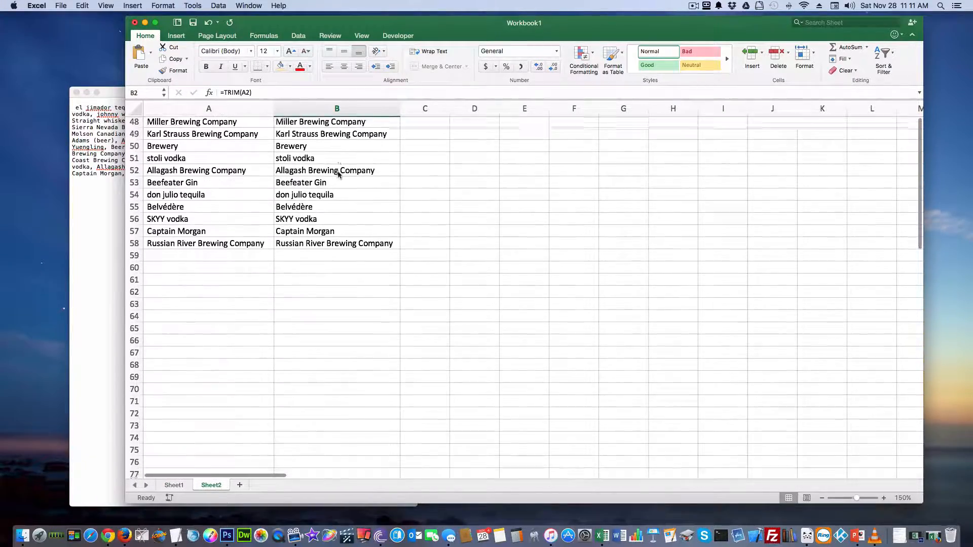
{"action": "scroll", "coordinate": [338, 174], "scroll_direction": "up", "scroll_amount": 9}
{"action": "scroll", "coordinate": [338, 175], "scroll_direction": "up", "scroll_amount": 10}
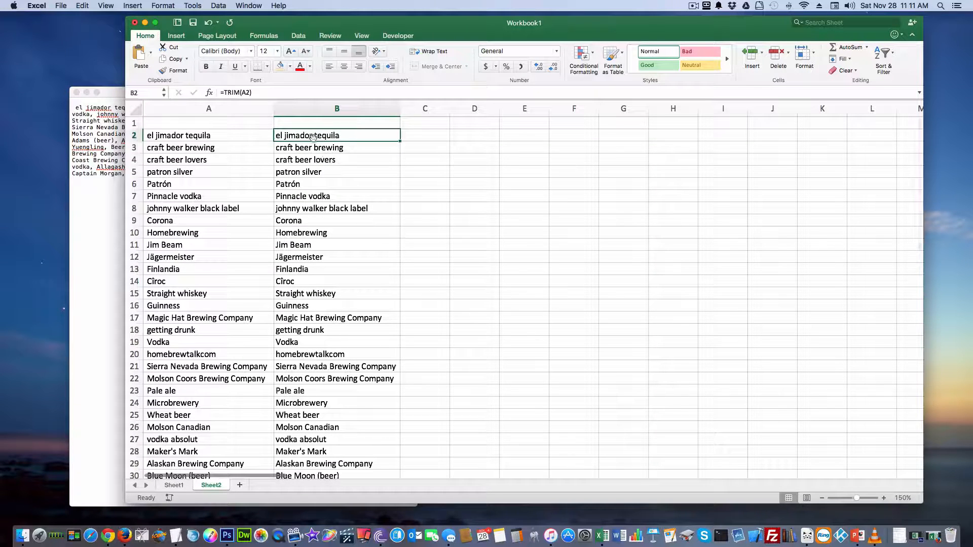
{"action": "left_click", "coordinate": [319, 150]}
{"action": "left_click", "coordinate": [315, 161]}
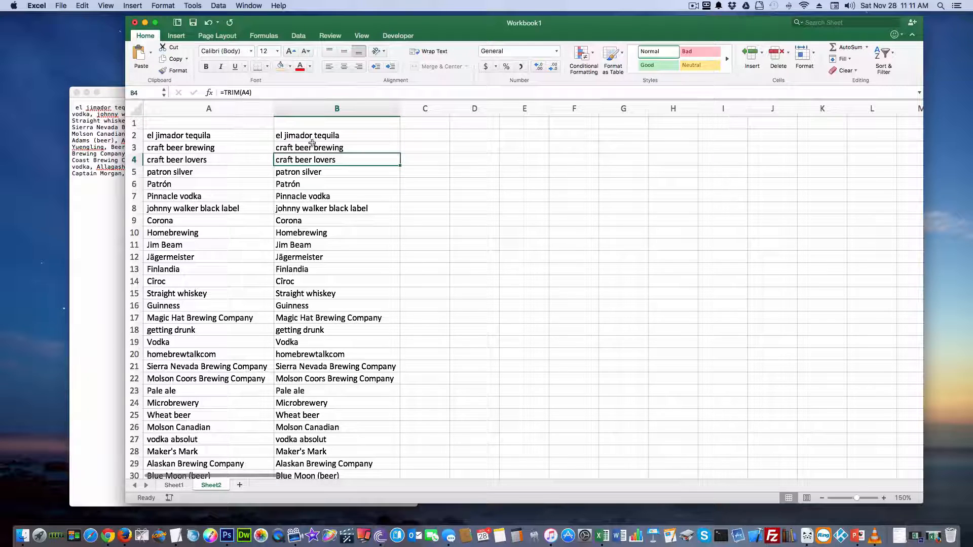
Inspect the copied TRIM formulas in cells B5, B6 and B7
{"action": "left_click", "coordinate": [312, 176]}
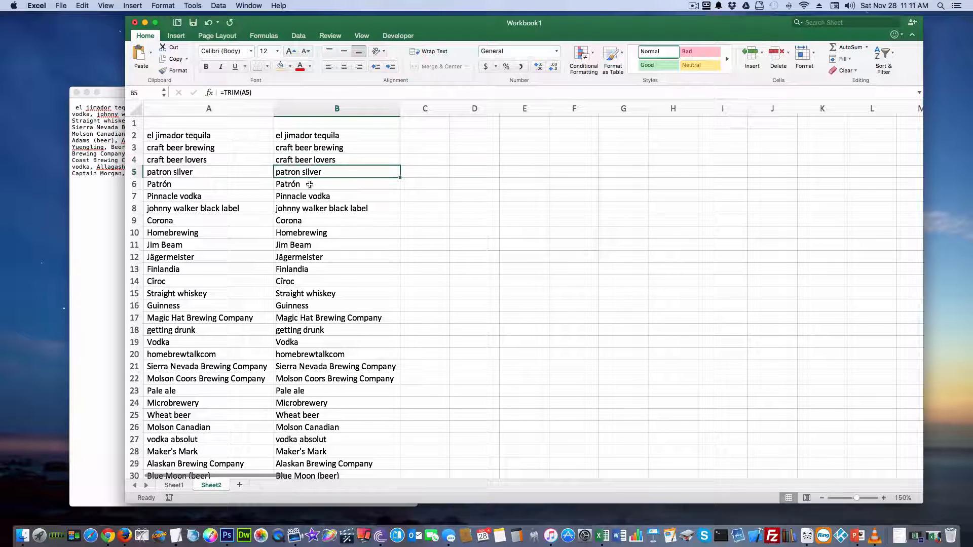
{"action": "left_click", "coordinate": [299, 184]}
{"action": "left_click", "coordinate": [297, 198]}
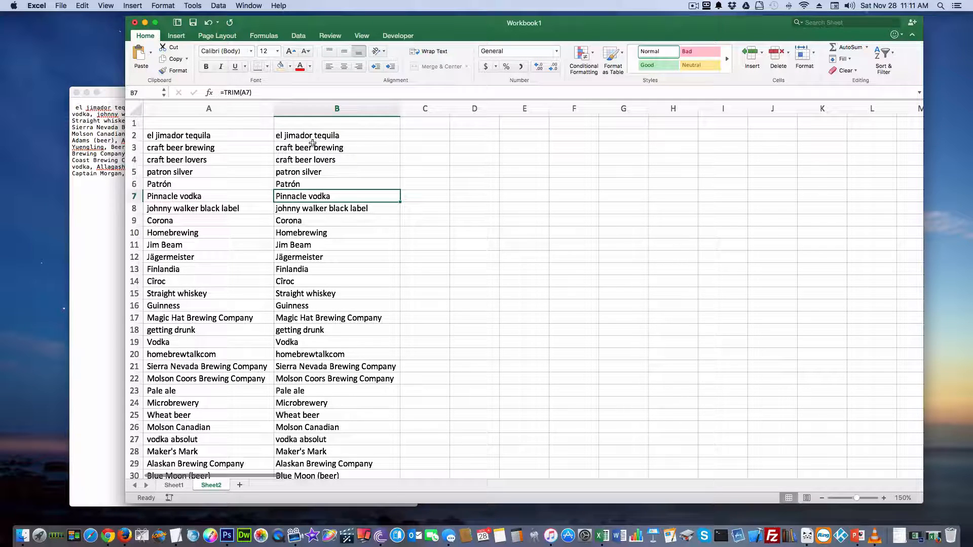
Copy the trimmed entries in column B, from B2 down to B58
{"action": "left_click", "coordinate": [351, 136]}
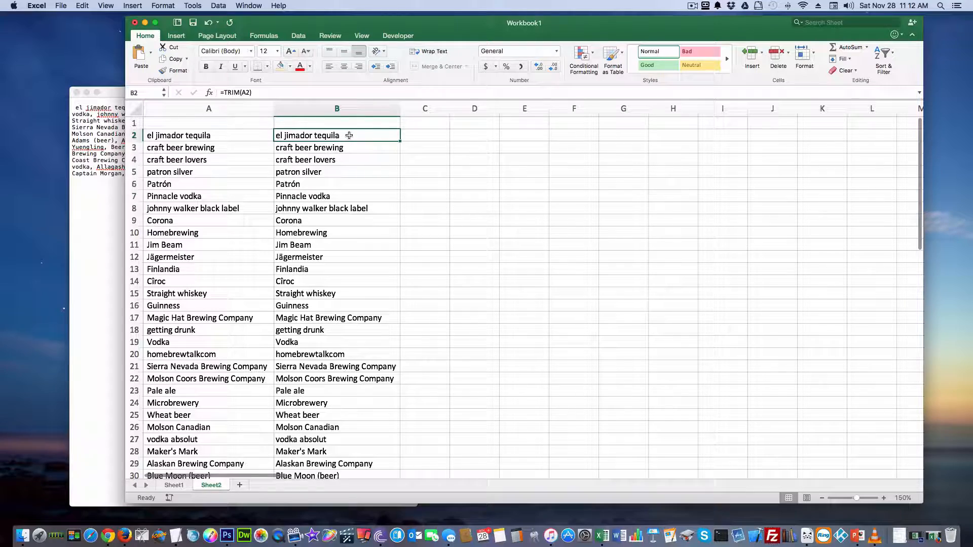
{"action": "scroll", "coordinate": [350, 137], "scroll_direction": "down", "scroll_amount": 12}
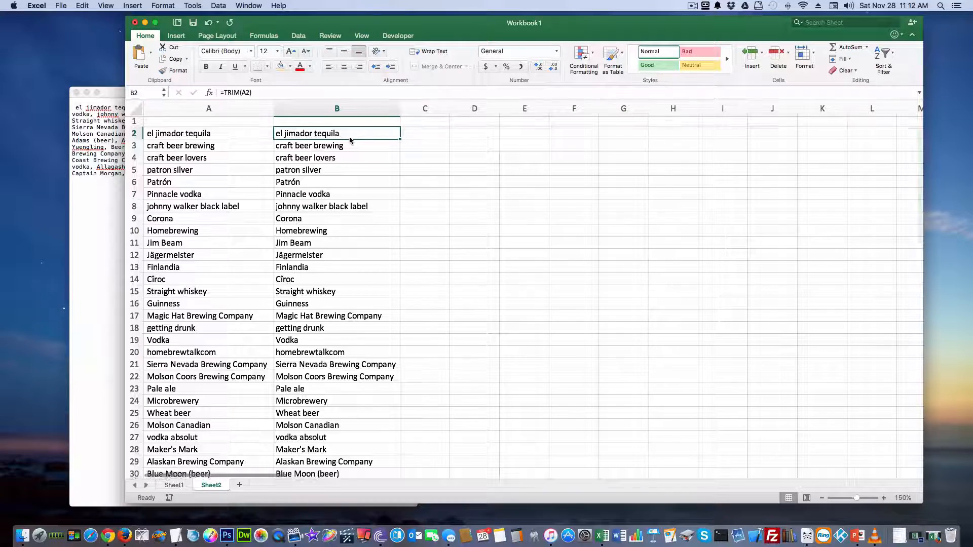
{"action": "scroll", "coordinate": [350, 140], "scroll_direction": "down", "scroll_amount": 3}
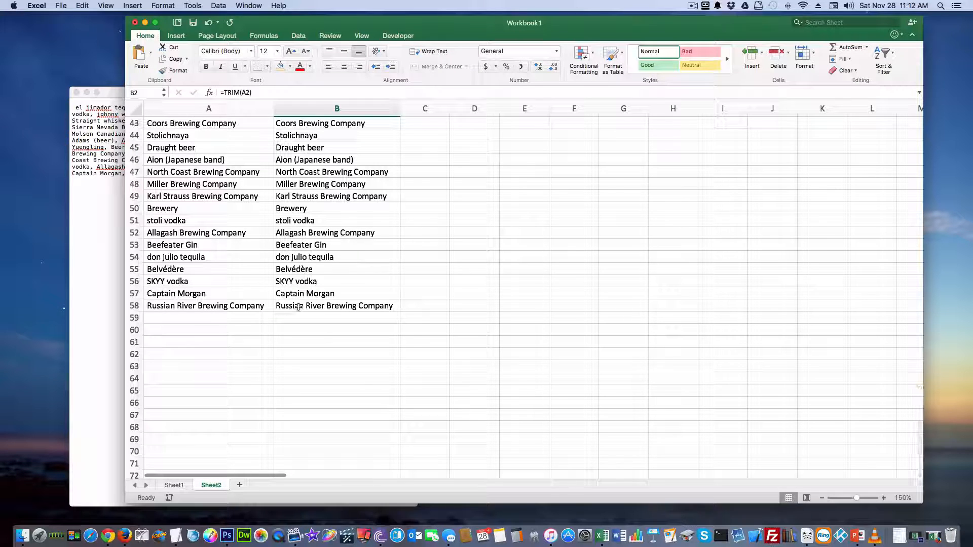
{"action": "left_click", "coordinate": [329, 306], "text": "shift"}
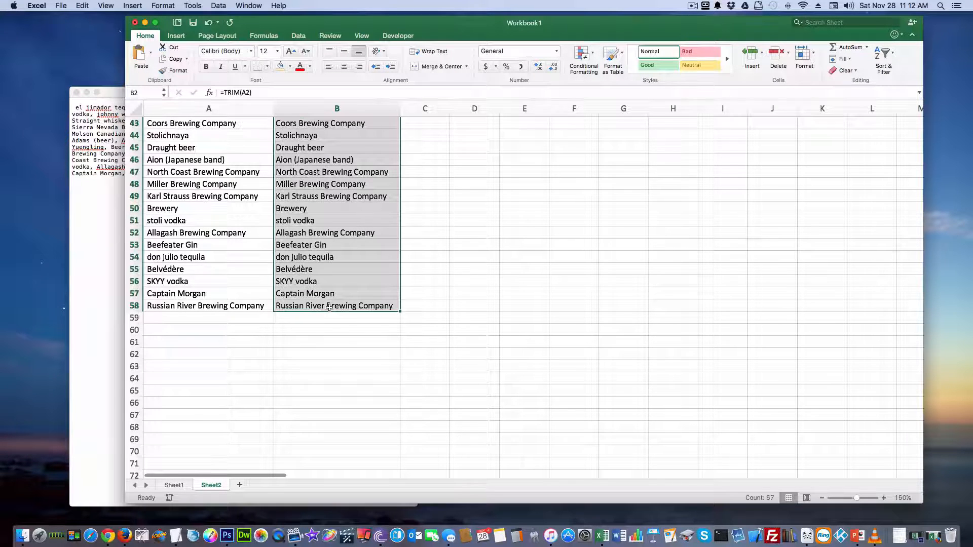
{"action": "scroll", "coordinate": [335, 288], "scroll_direction": "up", "scroll_amount": 15}
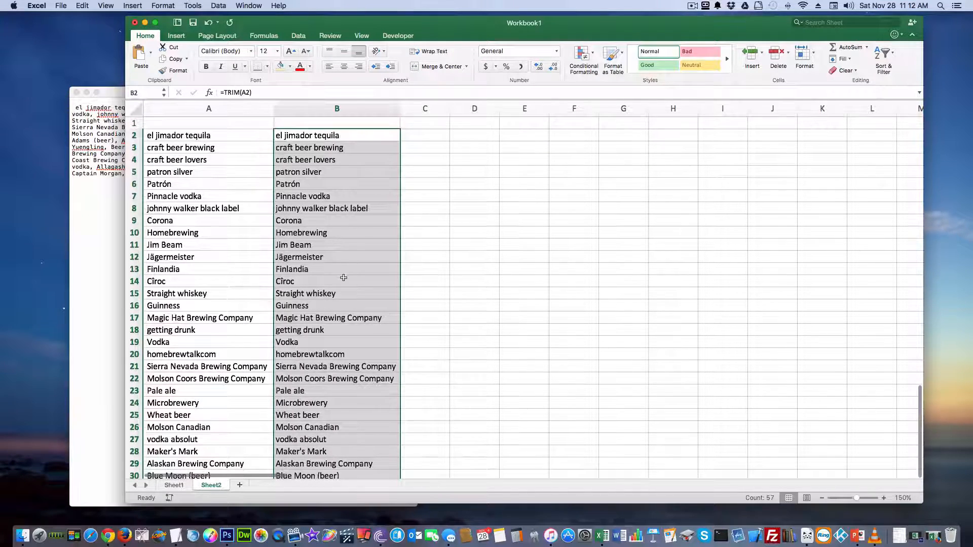
{"action": "right_click", "coordinate": [339, 234]}
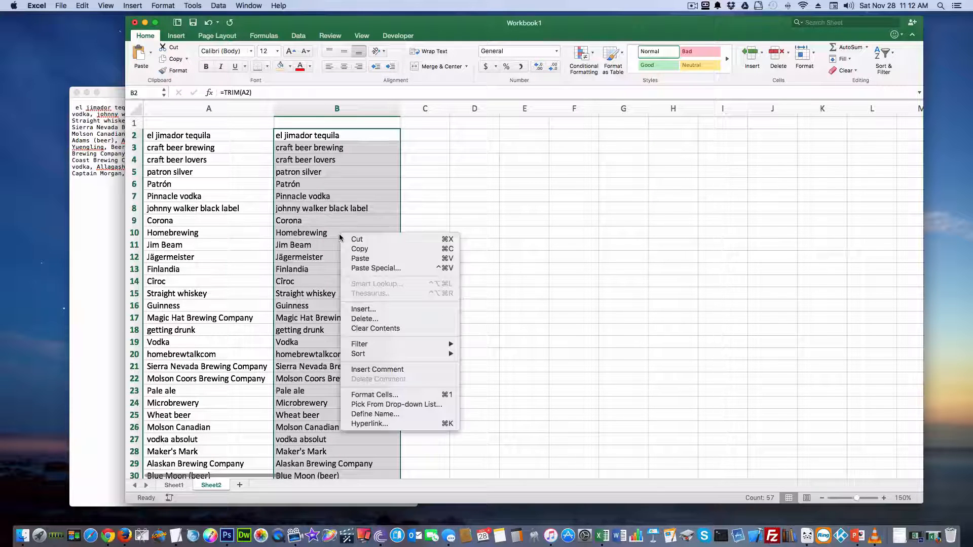
{"action": "left_click", "coordinate": [371, 250]}
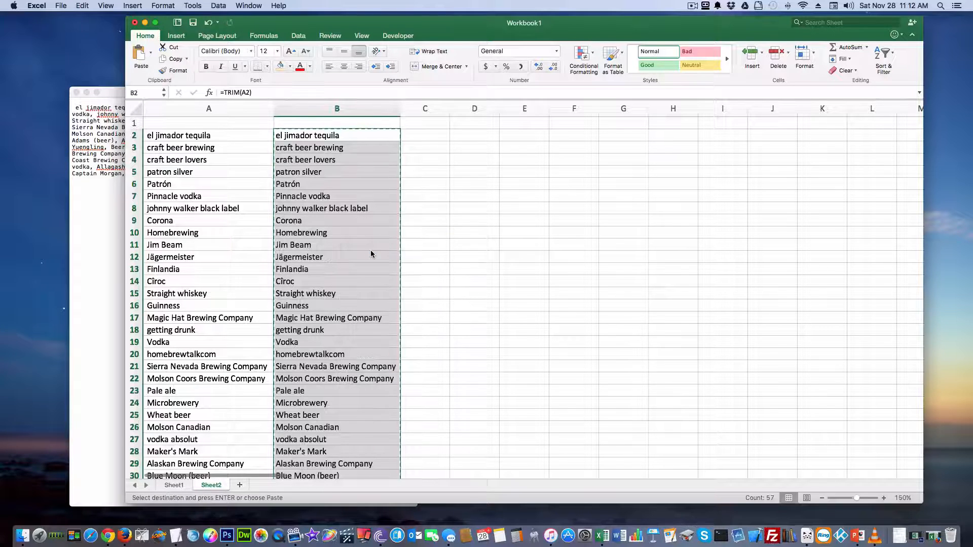
Paste the copied cells back over B2:B58 as Values with Paste Special, replacing the TRIM formulas with plain text
{"action": "right_click", "coordinate": [330, 189]}
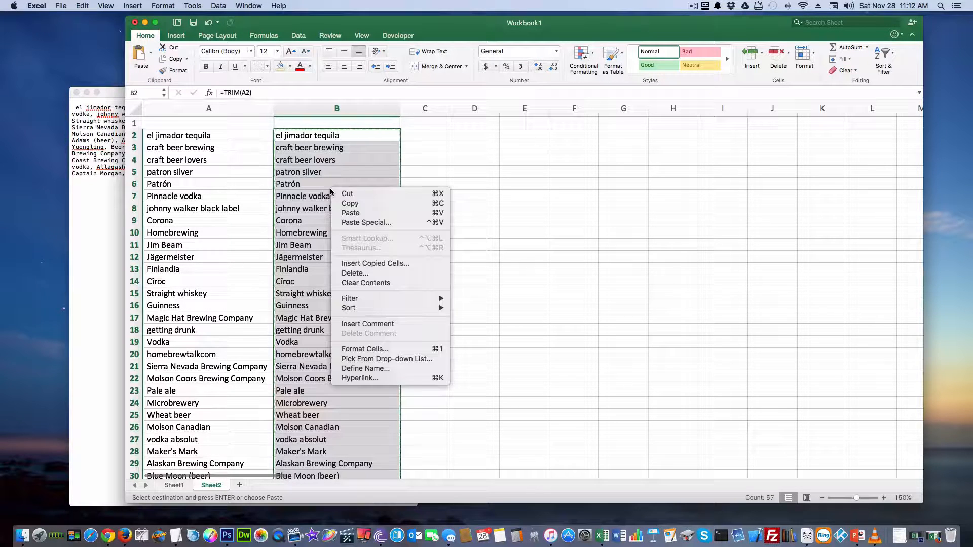
{"action": "left_click", "coordinate": [368, 222]}
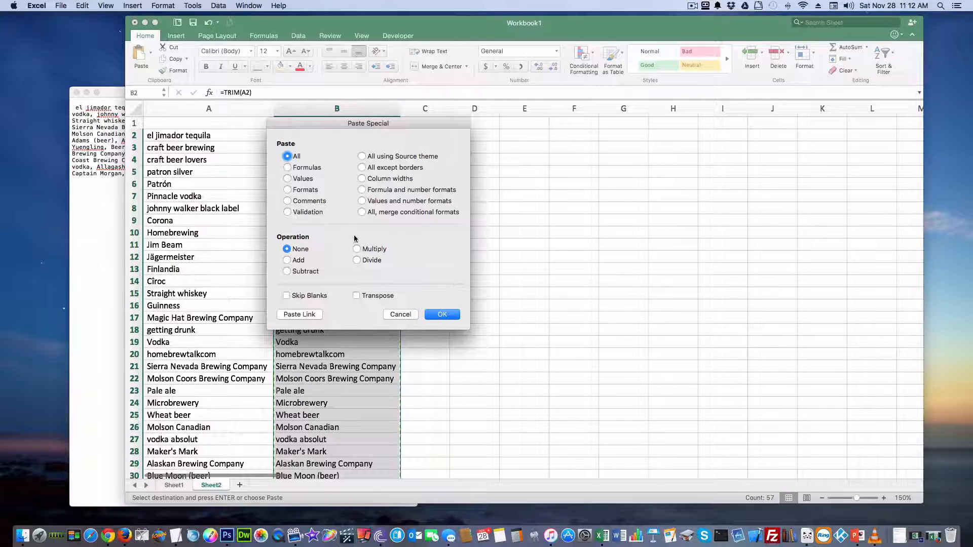
{"action": "left_click", "coordinate": [287, 179]}
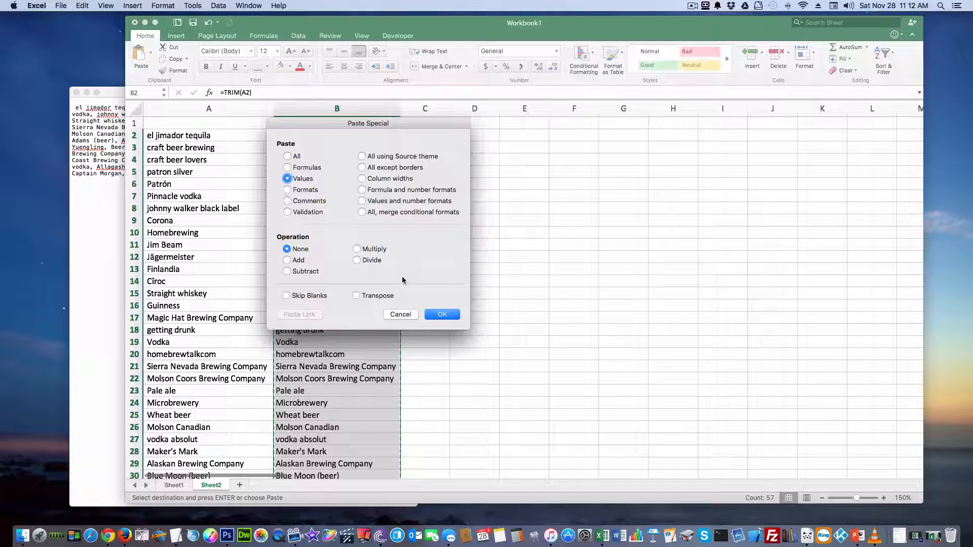
{"action": "left_click", "coordinate": [443, 314]}
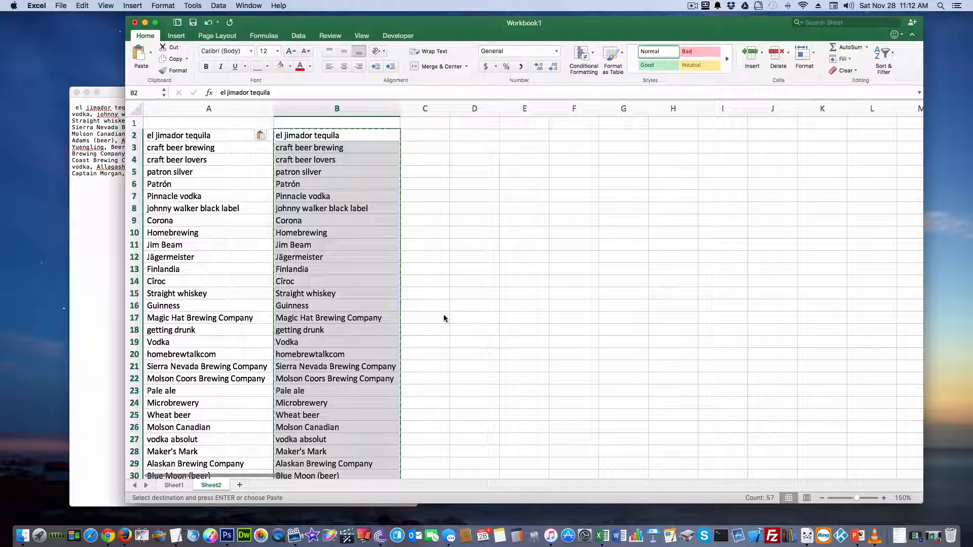
{"action": "double_click", "coordinate": [415, 297]}
{"action": "left_click", "coordinate": [416, 330]}
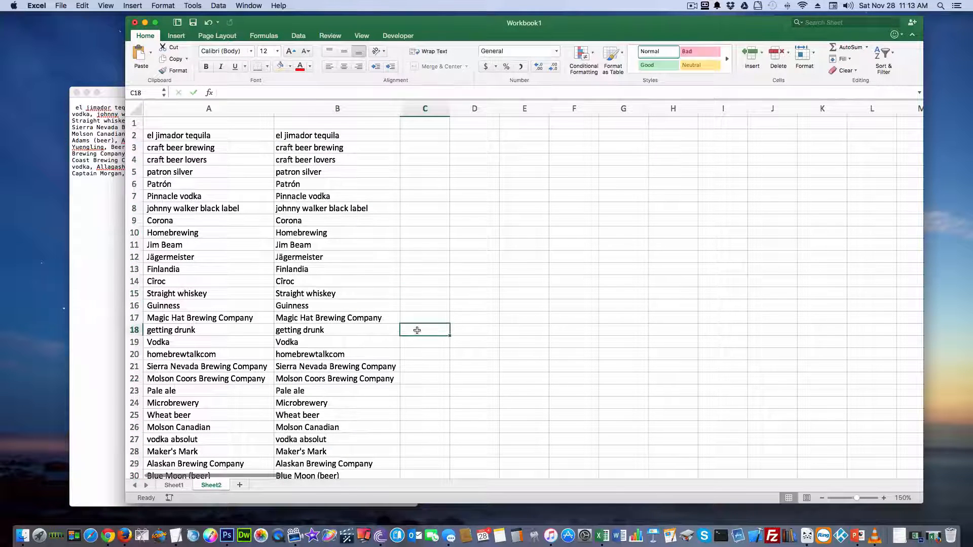
Check several cells in column B, between B14 and B4, for plain text in place of formulas
{"action": "left_click", "coordinate": [314, 283]}
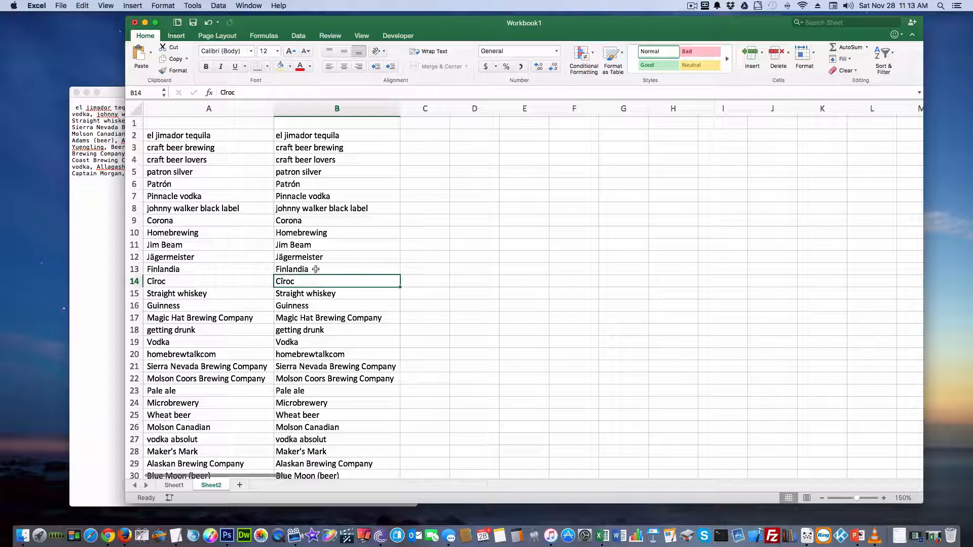
{"action": "left_click", "coordinate": [315, 269]}
{"action": "left_click", "coordinate": [315, 257]}
{"action": "left_click", "coordinate": [315, 245]}
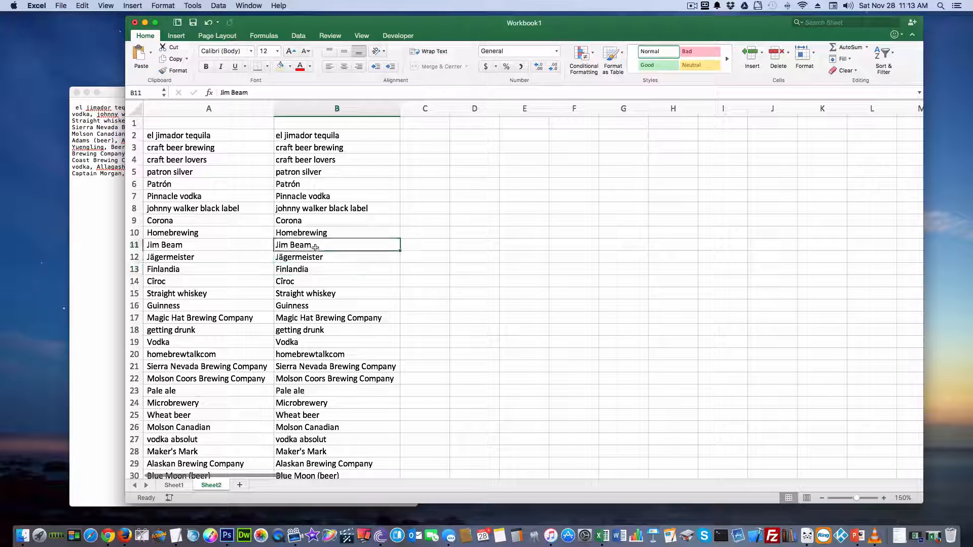
{"action": "left_click", "coordinate": [314, 234]}
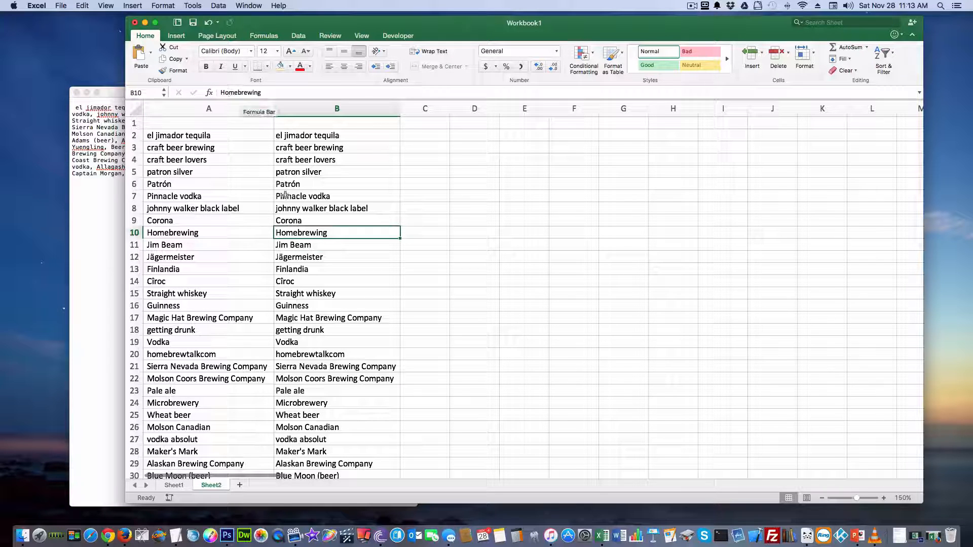
{"action": "left_click", "coordinate": [295, 221]}
{"action": "left_click", "coordinate": [302, 196]}
{"action": "left_click", "coordinate": [310, 160]}
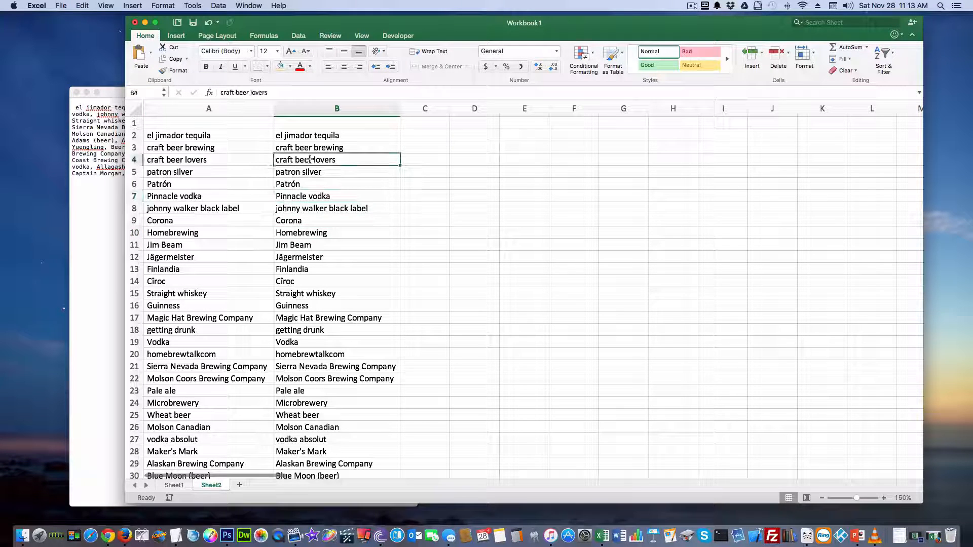
Delete the original untrimmed column A and look through the remaining list
{"action": "left_click", "coordinate": [199, 108]}
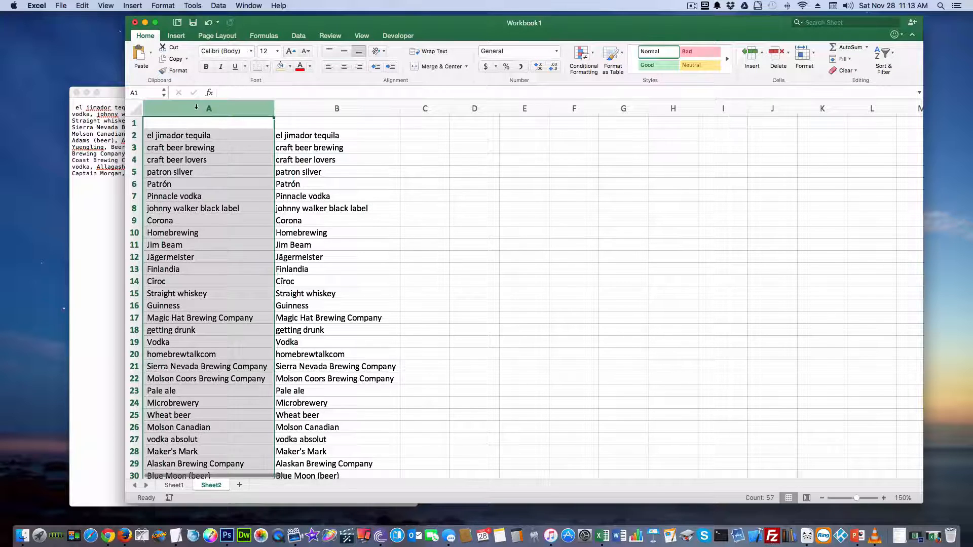
{"action": "right_click", "coordinate": [198, 108]}
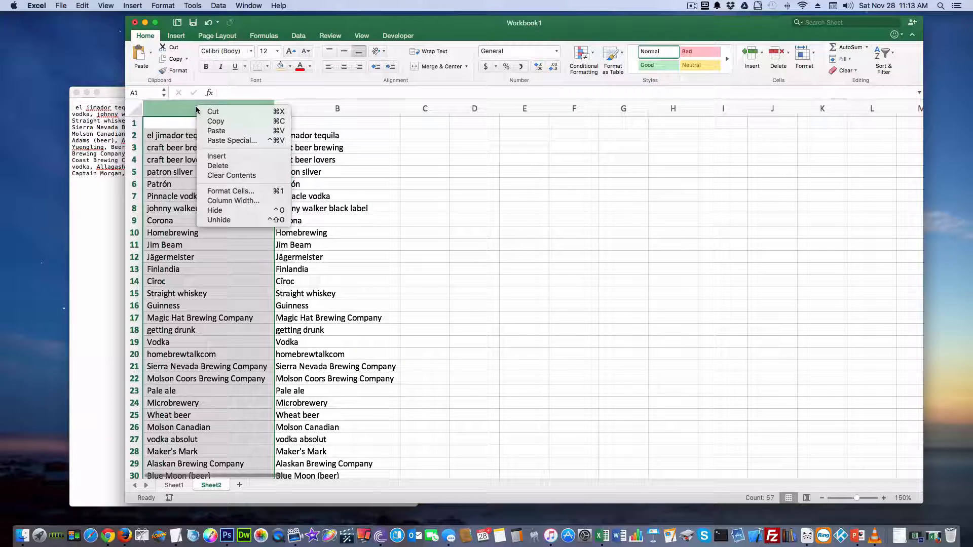
{"action": "left_click", "coordinate": [223, 166]}
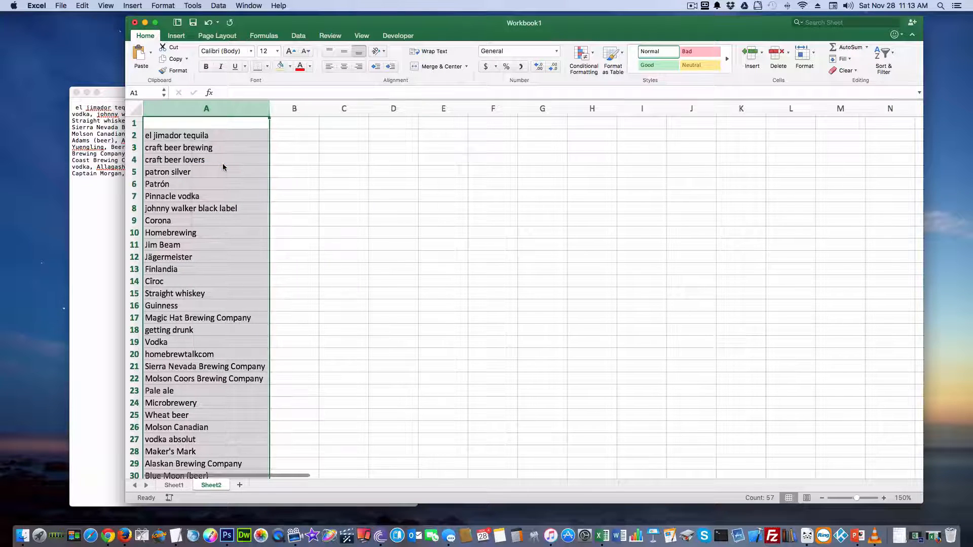
{"action": "scroll", "coordinate": [256, 211], "scroll_direction": "down", "scroll_amount": 9}
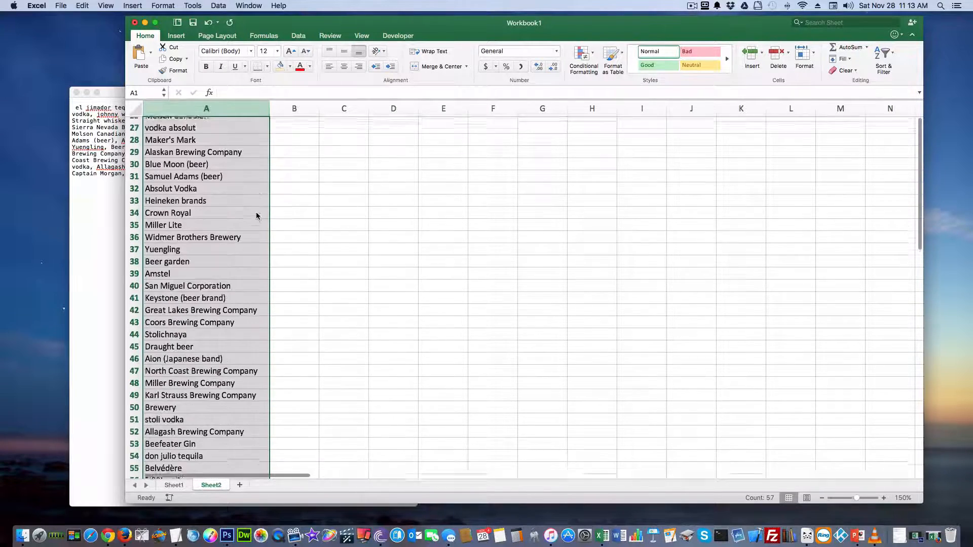
{"action": "scroll", "coordinate": [257, 213], "scroll_direction": "up", "scroll_amount": 9}
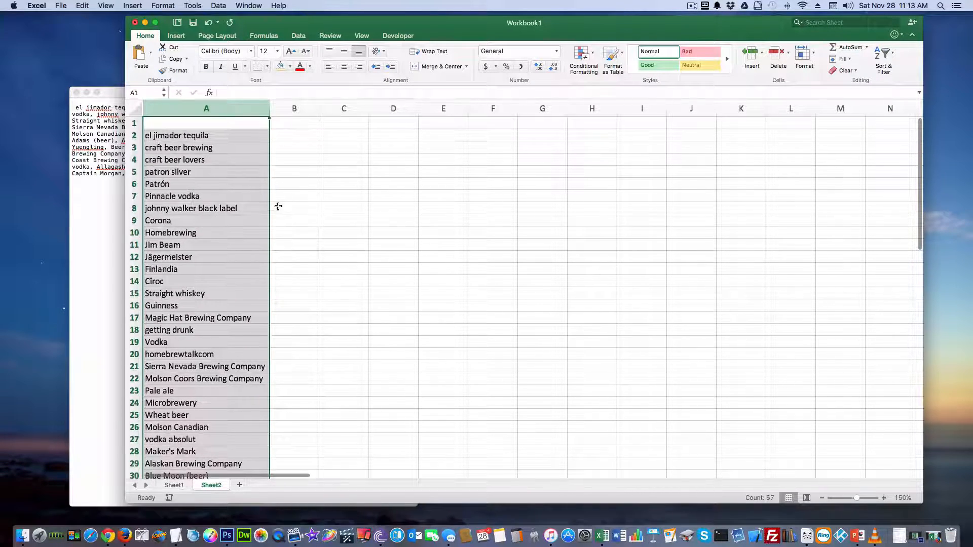
{"action": "left_click", "coordinate": [298, 218]}
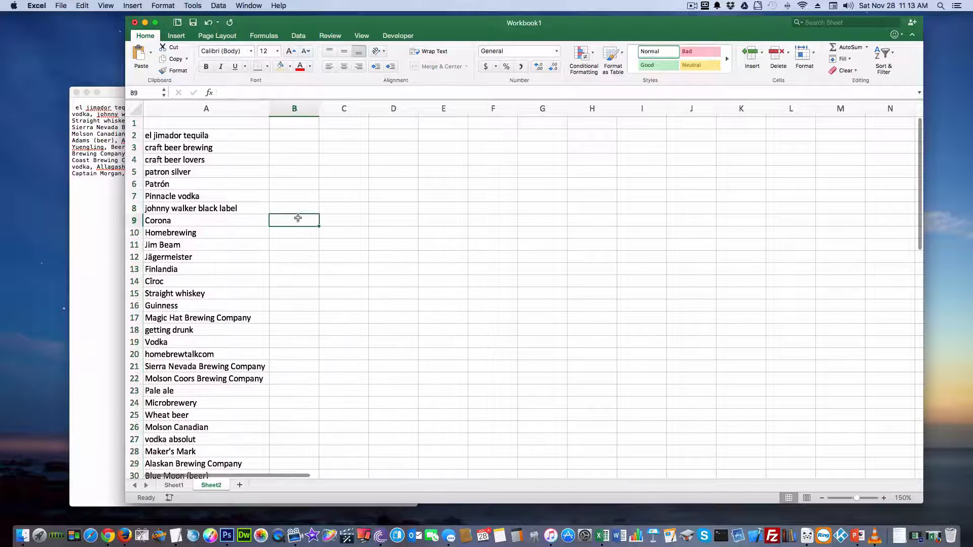
Enter the header Words in cell A1 above the list
{"action": "left_click", "coordinate": [167, 124]}
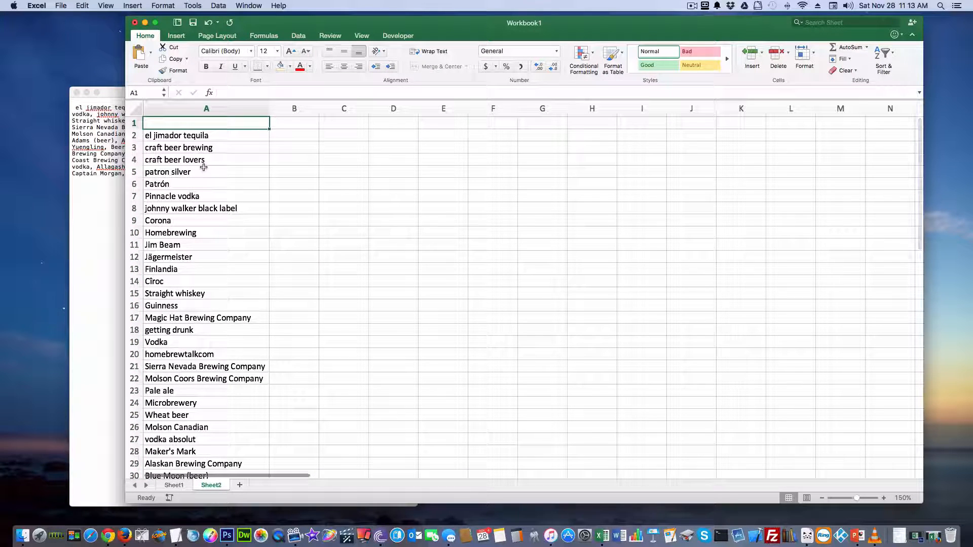
{"action": "type", "text": "Word"}
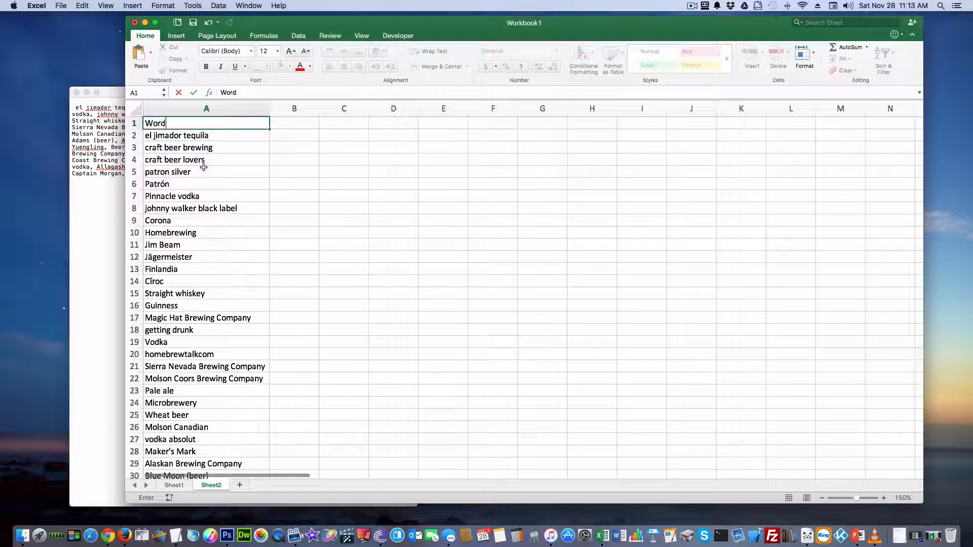
{"action": "type", "text": "s"}
{"action": "key", "text": "Return"}
{"action": "key", "text": "Up"}
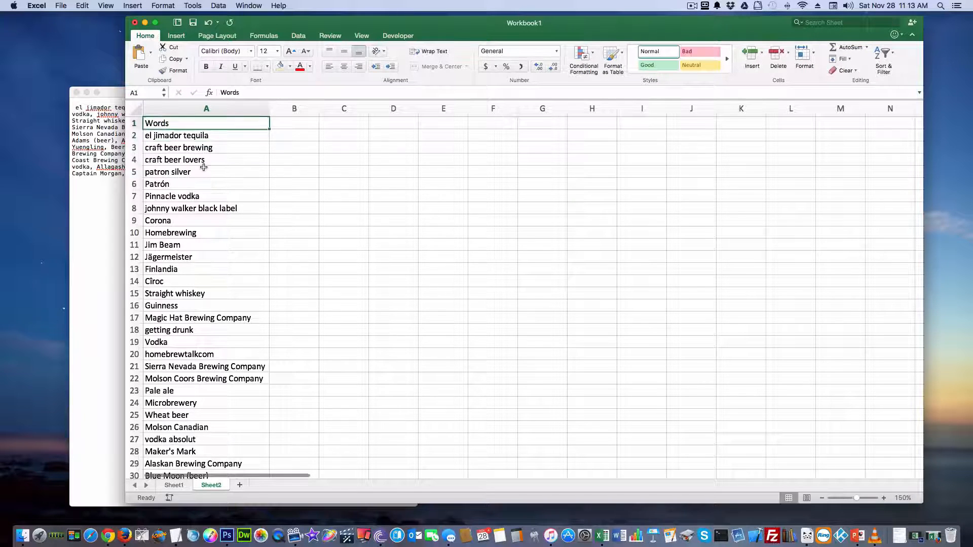
Format the Words header in A1 as centred and bold with a light green fill
{"action": "left_click", "coordinate": [345, 67]}
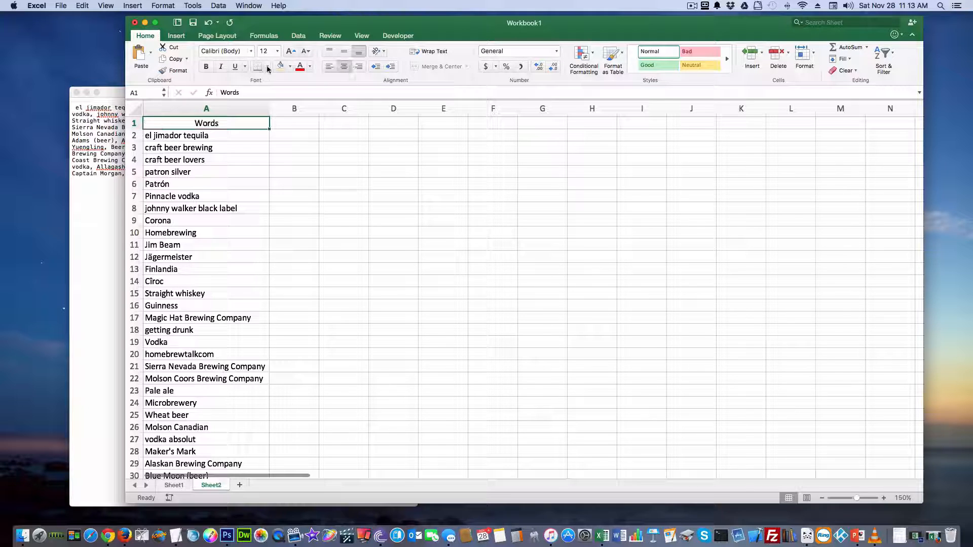
{"action": "left_click", "coordinate": [205, 67]}
{"action": "left_click", "coordinate": [290, 67]}
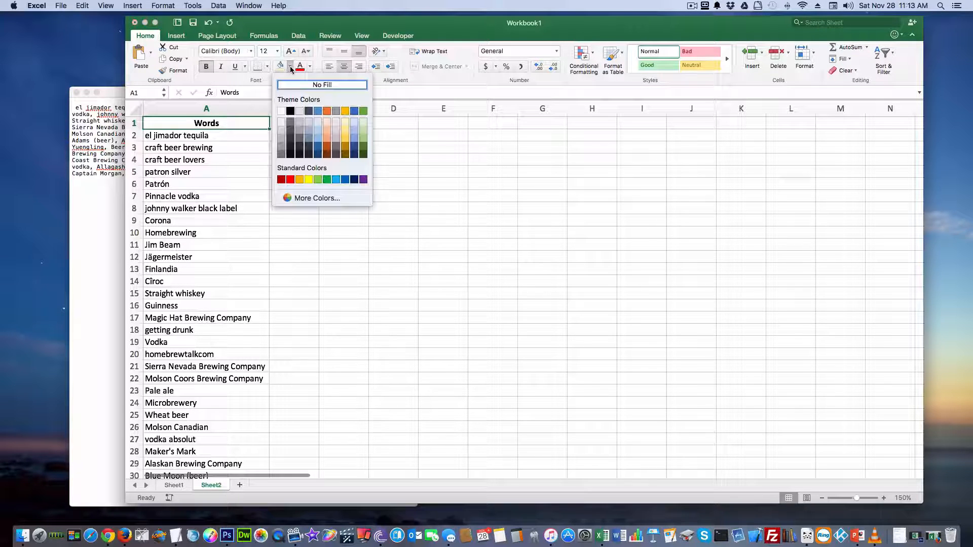
{"action": "left_click", "coordinate": [363, 124]}
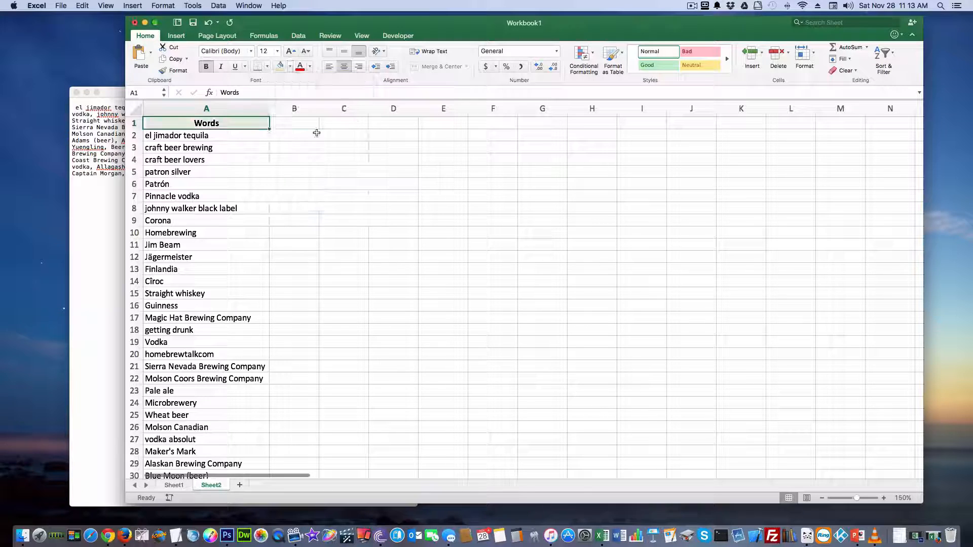
Add a filter to the Words header and sort the list in ascending order
{"action": "left_click", "coordinate": [298, 36]}
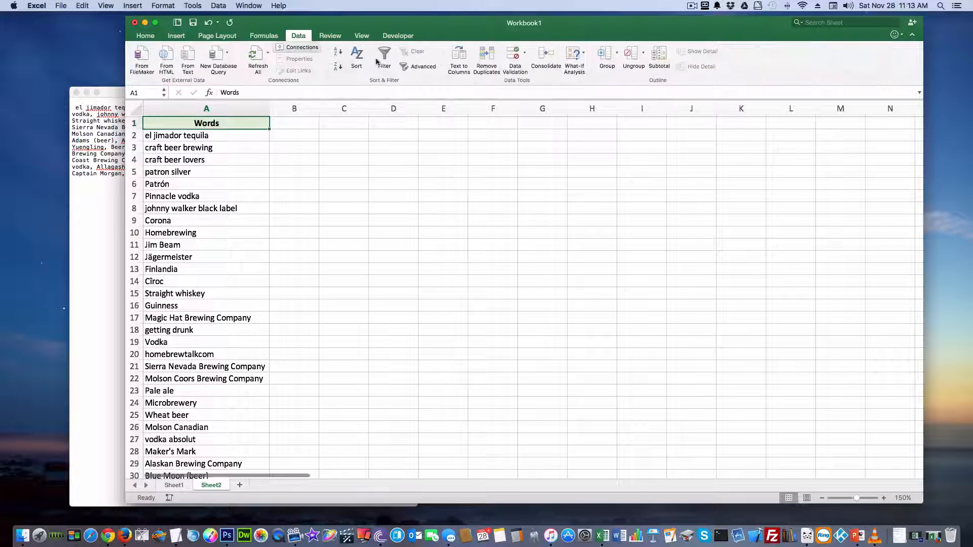
{"action": "left_click", "coordinate": [386, 56]}
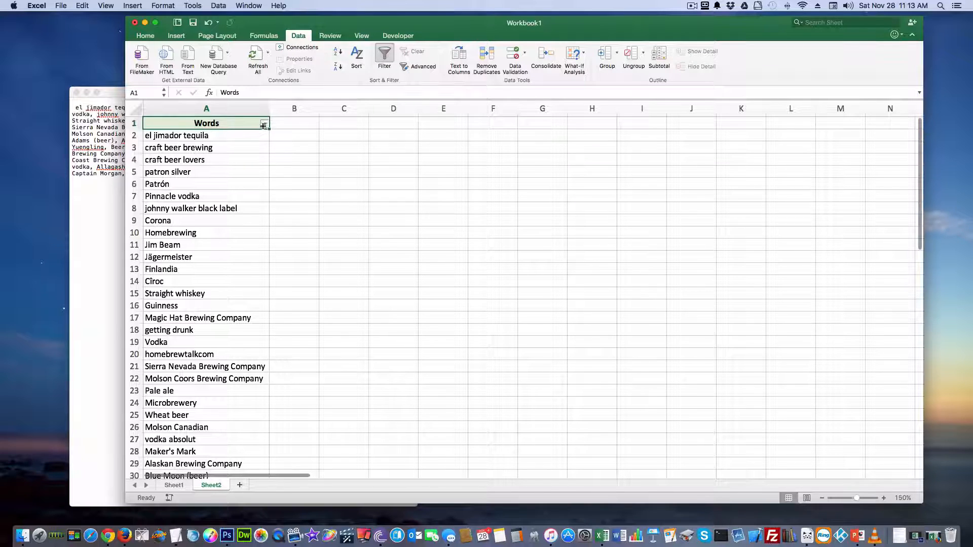
{"action": "left_click", "coordinate": [265, 124]}
{"action": "left_click", "coordinate": [264, 124]}
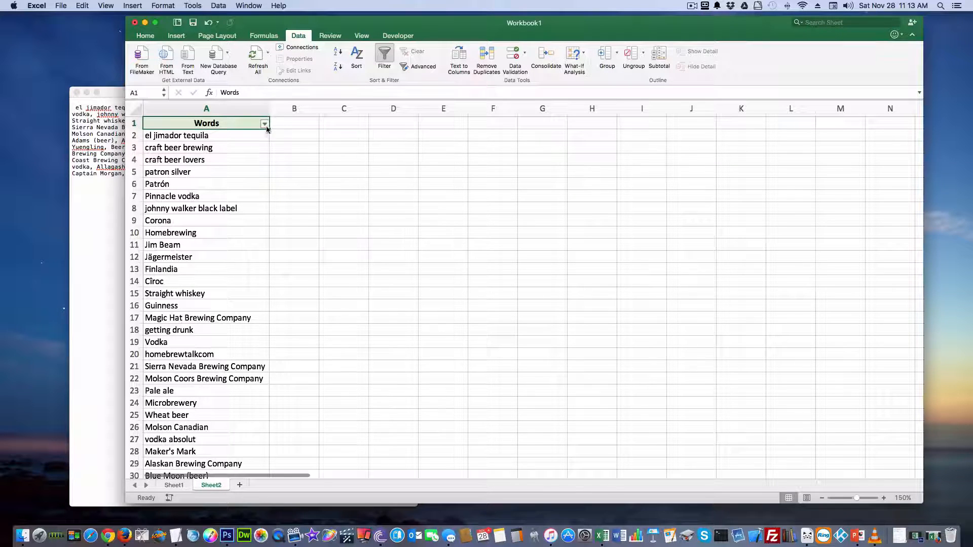
{"action": "left_click", "coordinate": [264, 124]}
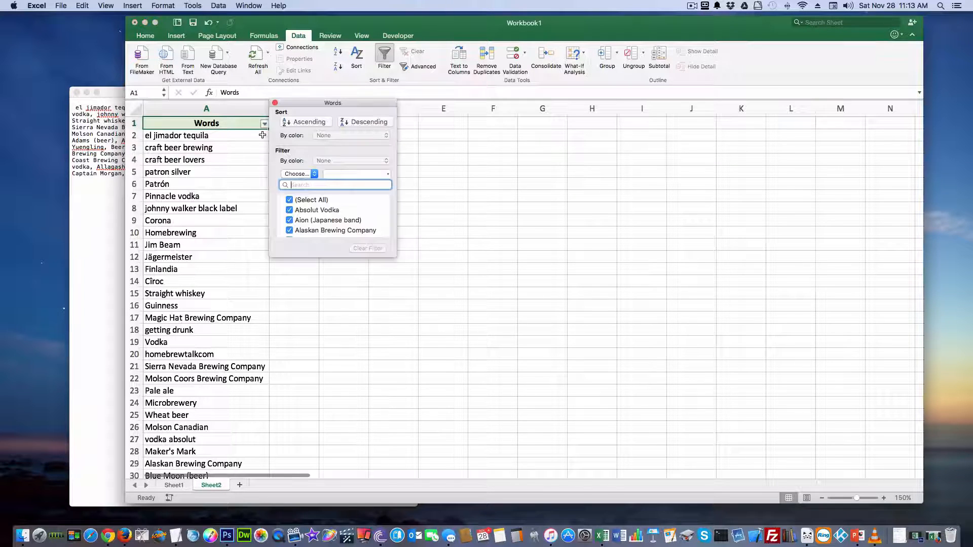
{"action": "left_click", "coordinate": [325, 123]}
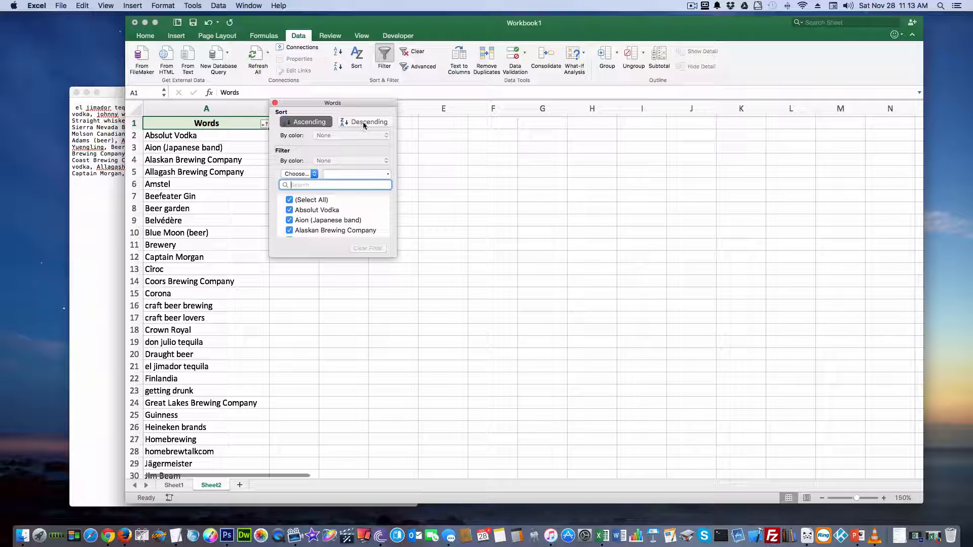
Sort the Words list in descending order, review the reordered entries and close the filter options
{"action": "left_click", "coordinate": [363, 121]}
{"action": "scroll", "coordinate": [201, 205], "scroll_direction": "down", "scroll_amount": 10}
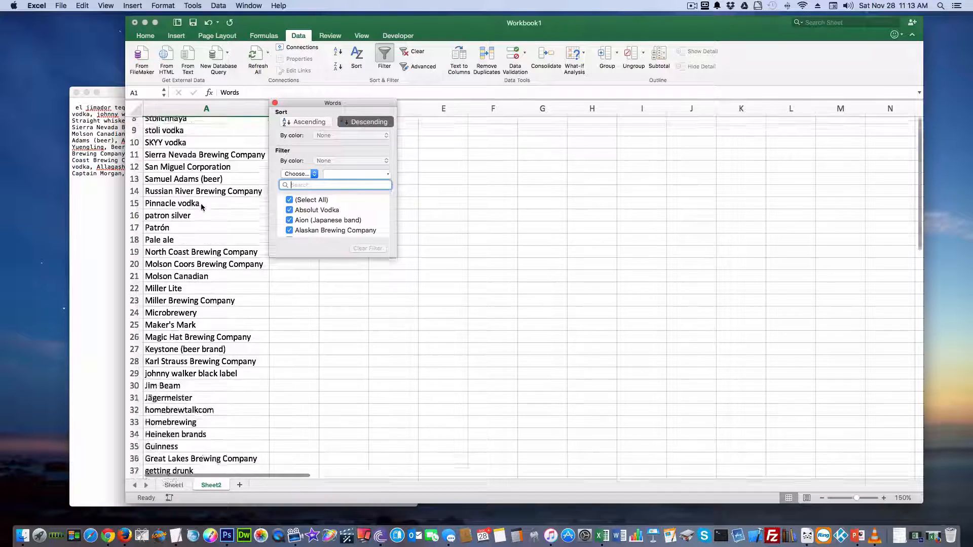
{"action": "scroll", "coordinate": [202, 205], "scroll_direction": "down", "scroll_amount": 3}
{"action": "scroll", "coordinate": [202, 205], "scroll_direction": "up", "scroll_amount": 10}
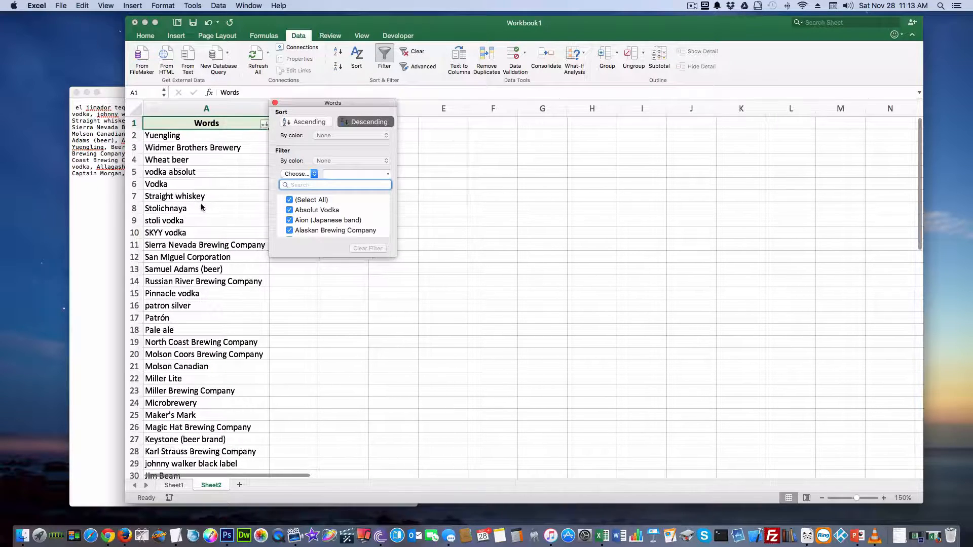
{"action": "left_click", "coordinate": [347, 309]}
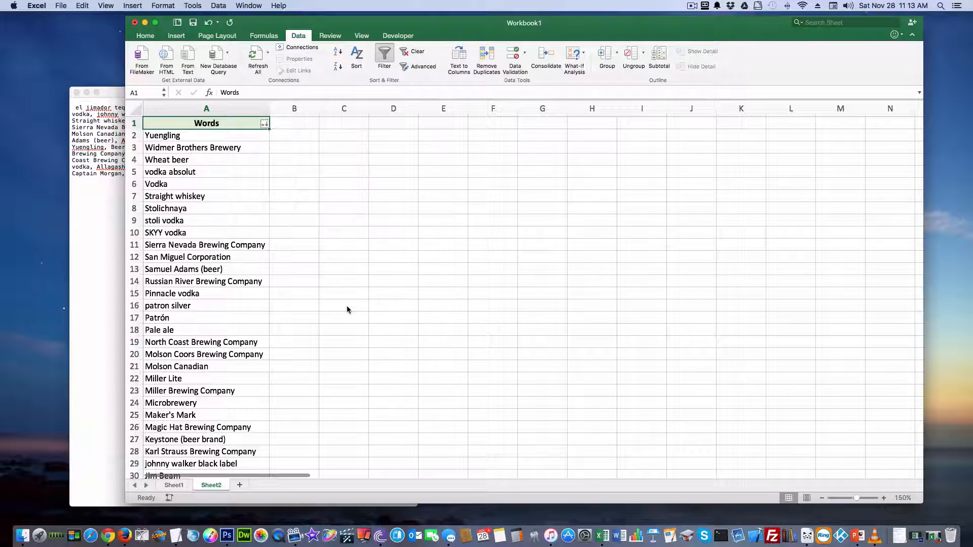